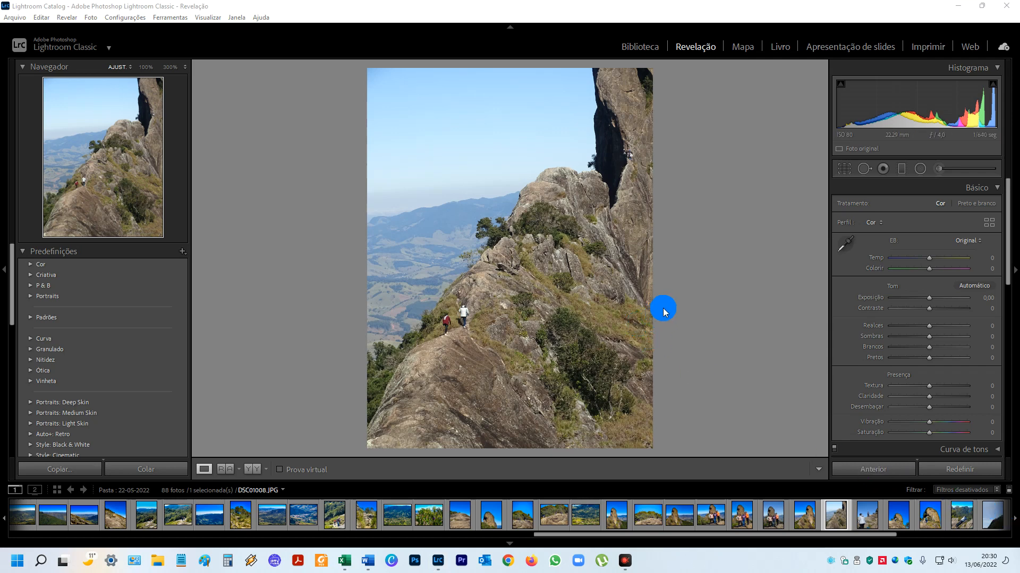
Reduce the filmstrip's height slightly to give the mountain photo more room
{"action": "left_click", "coordinate": [691, 289]}
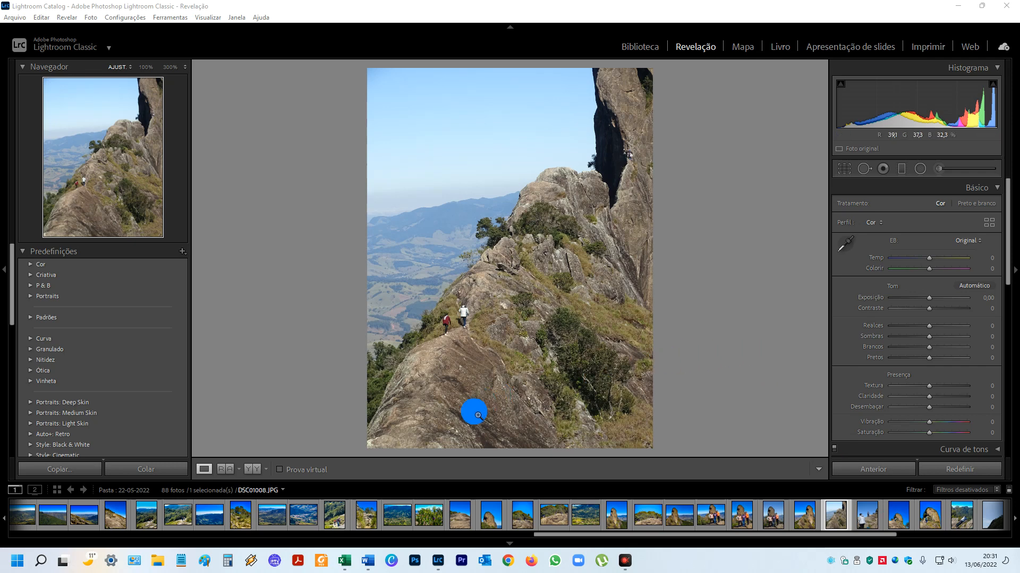
{"action": "left_click", "coordinate": [508, 543]}
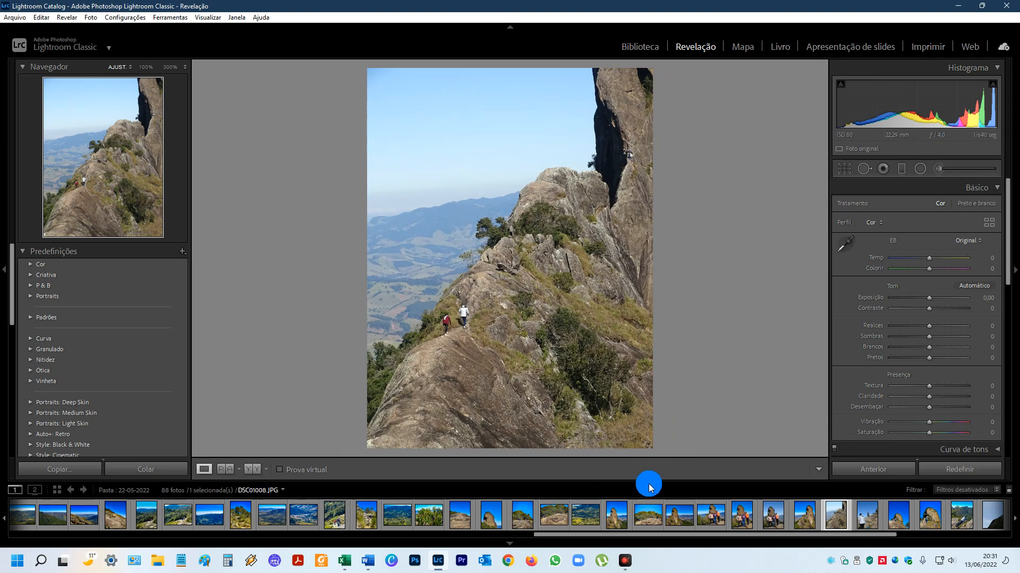
{"action": "left_click_drag", "start_coordinate": [649, 486], "coordinate": [653, 491]}
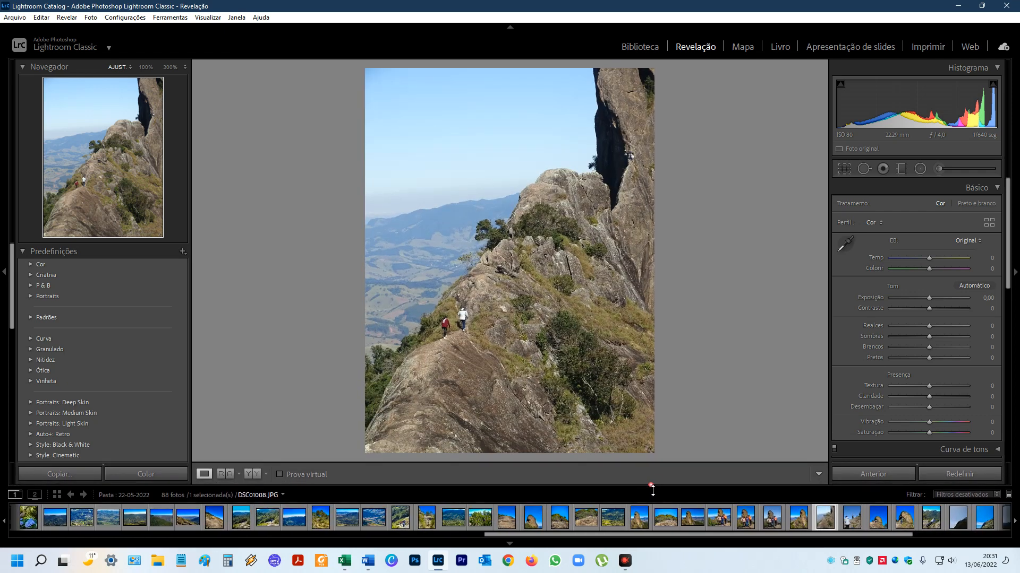
{"action": "right_click", "coordinate": [724, 348]}
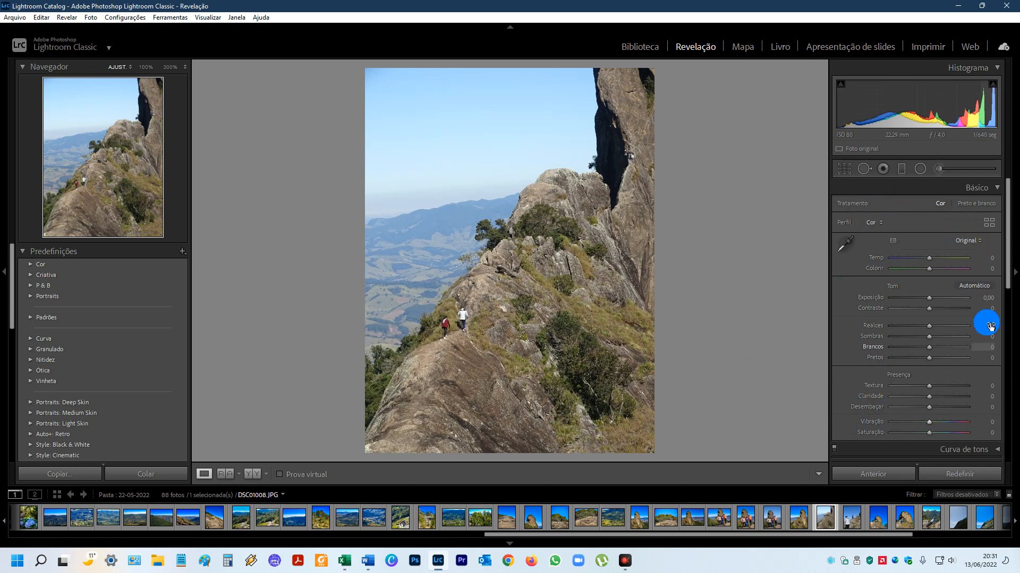
Collapse the HSL / Cor adjustments and leave only the Básico adjustments expanded
{"action": "left_click", "coordinate": [1000, 189]}
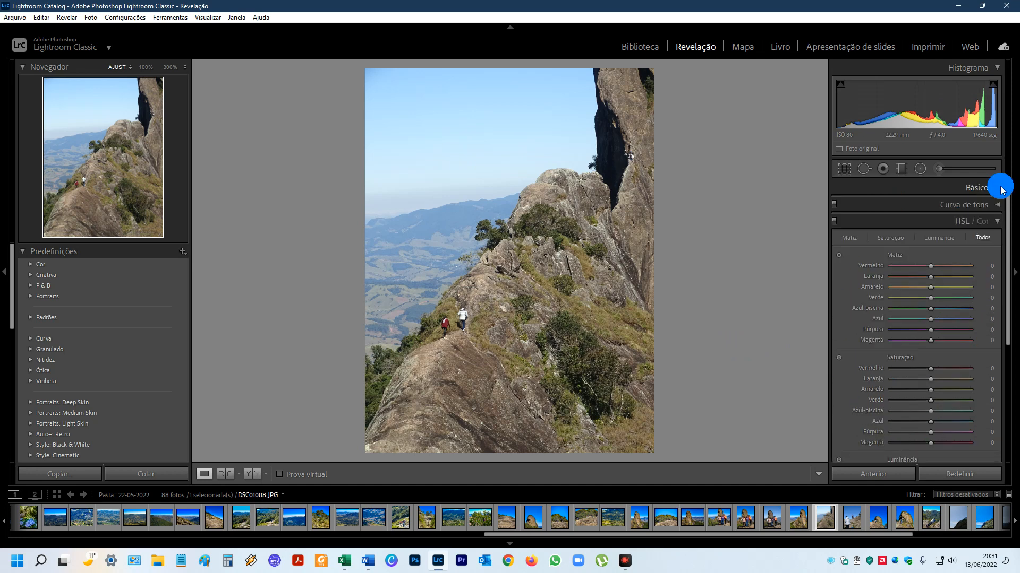
{"action": "left_click", "coordinate": [996, 220]}
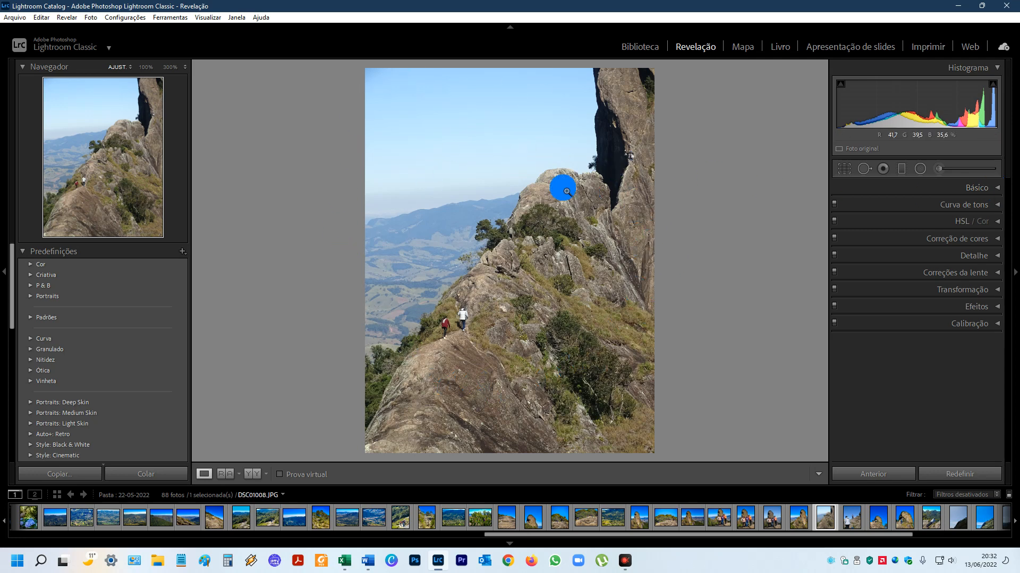
{"action": "left_click", "coordinate": [572, 275]}
{"action": "left_click", "coordinate": [575, 279]}
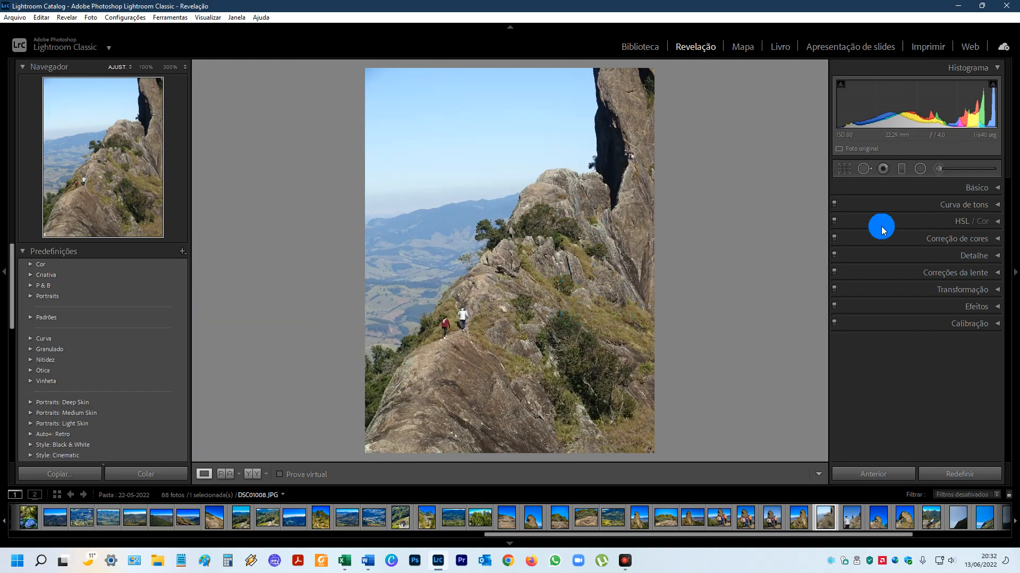
{"action": "left_click", "coordinate": [999, 188]}
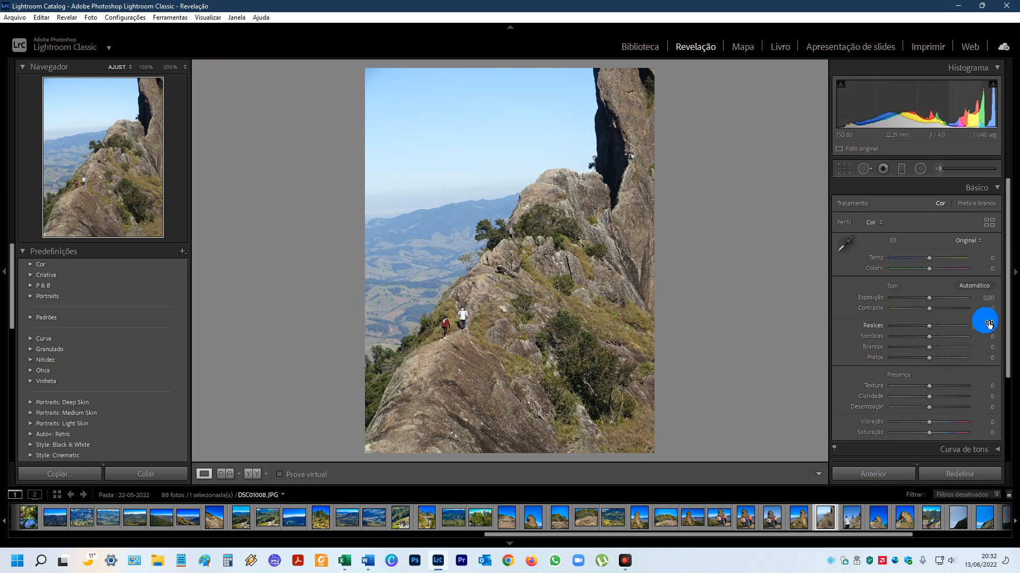
Try the Automático tone correction on the photo and reset all of its adjustments
{"action": "left_click", "coordinate": [974, 285]}
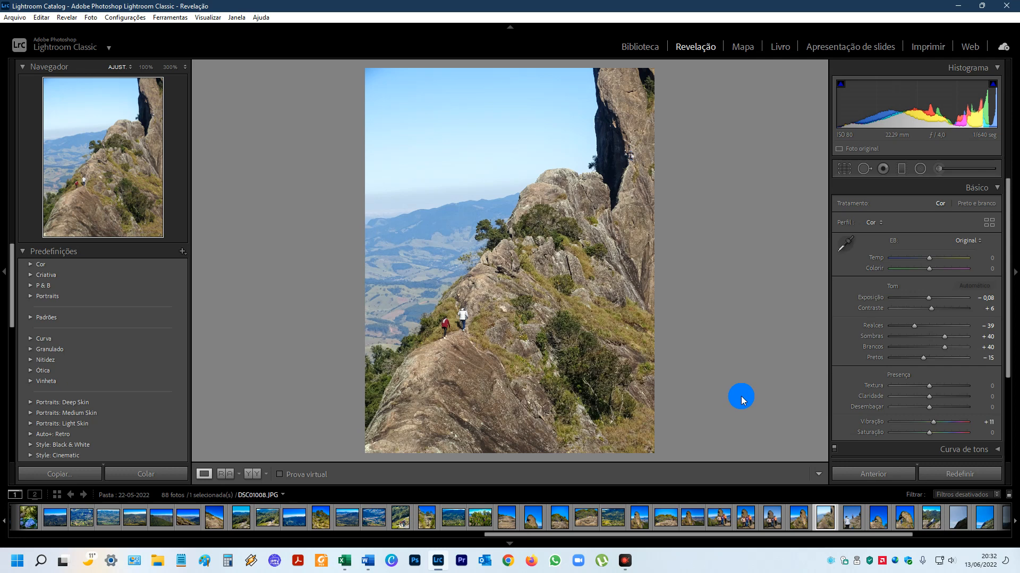
{"action": "left_click", "coordinate": [951, 473]}
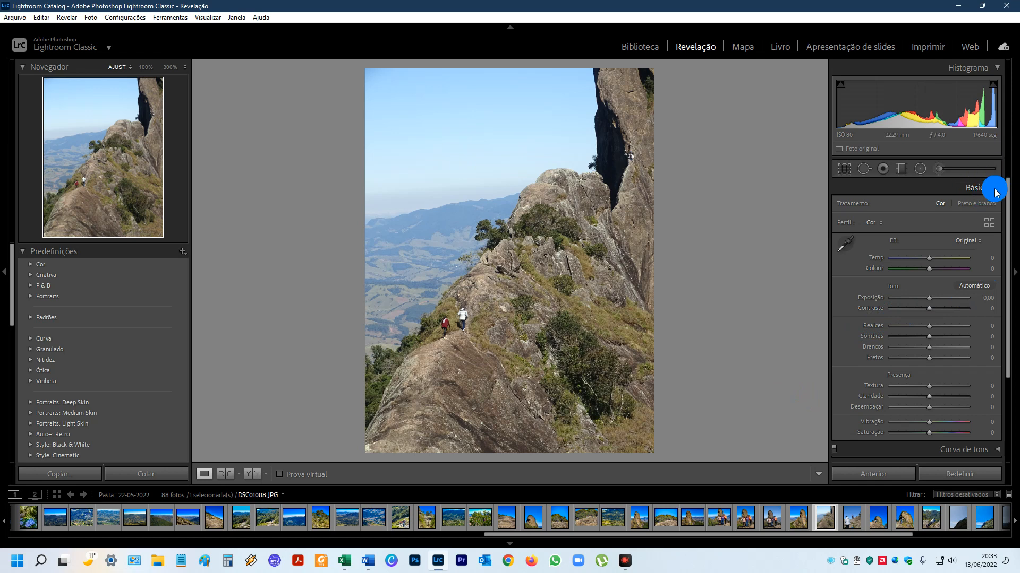
Try the photo's Exposição at +0,76 and at −0,76, and return it to 0
{"action": "left_click_drag", "start_coordinate": [929, 296], "coordinate": [935, 301]}
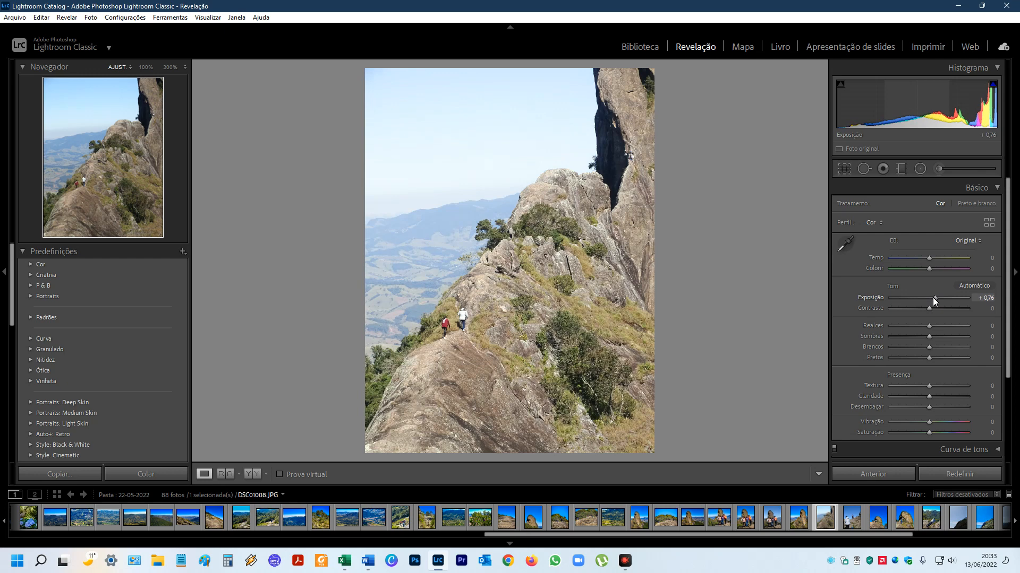
{"action": "double_click", "coordinate": [931, 297]}
{"action": "left_click_drag", "start_coordinate": [922, 298], "coordinate": [921, 298]}
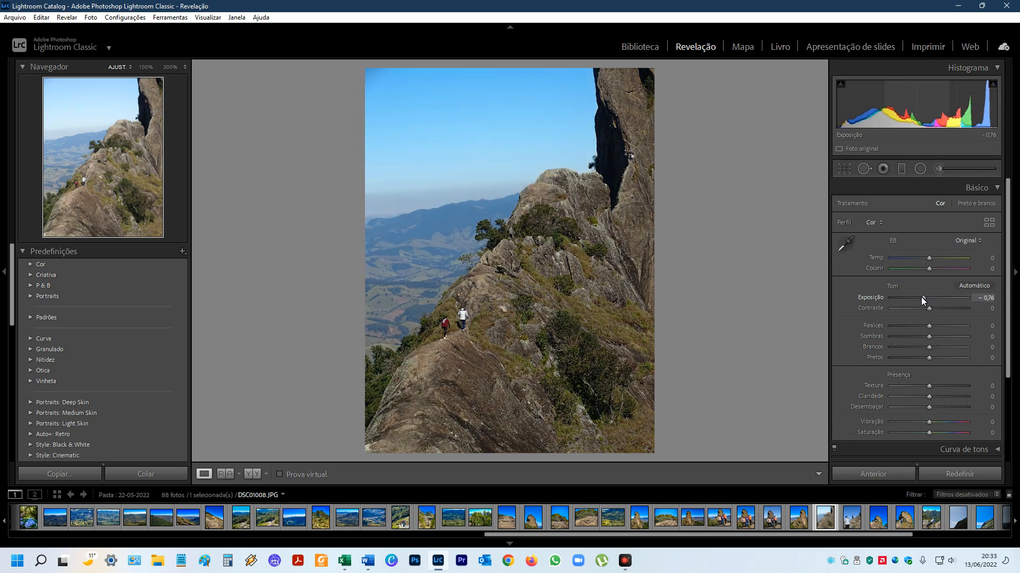
{"action": "left_click", "coordinate": [987, 299]}
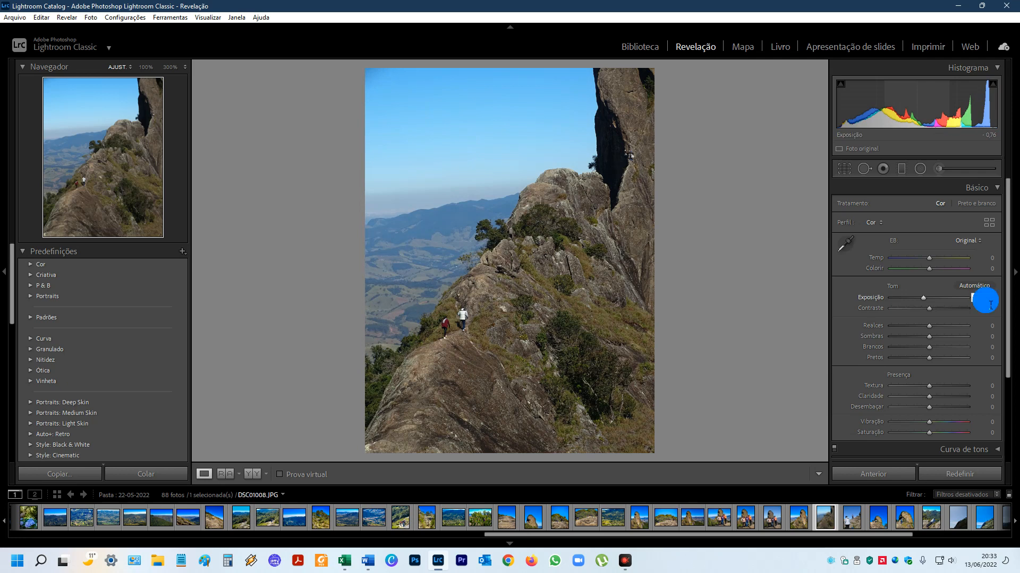
{"action": "type", "text": "0"}
{"action": "key", "text": "Return"}
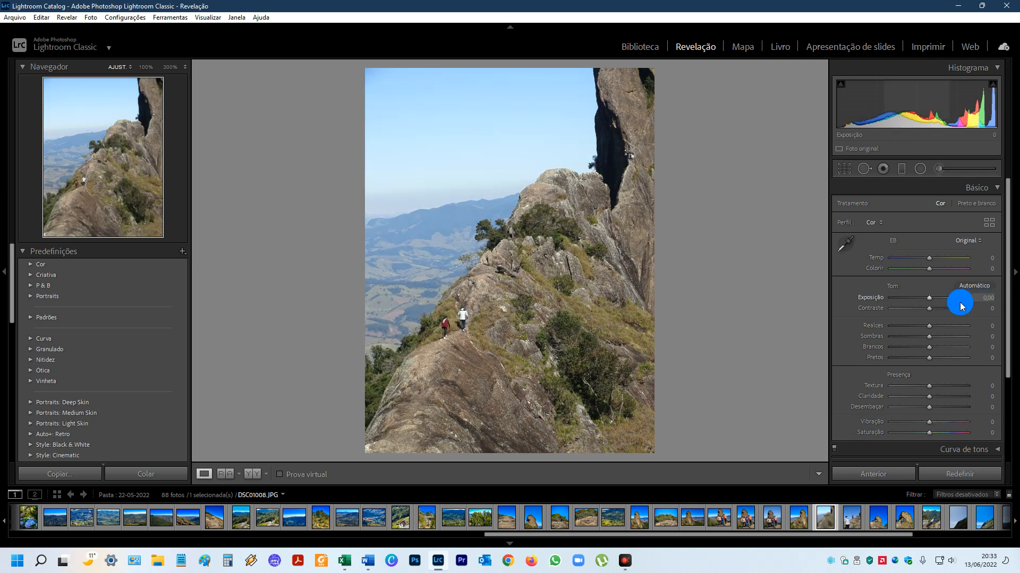
Lower the photo's Exposição to −0,20 in the Básico adjustments
{"action": "left_click", "coordinate": [986, 300]}
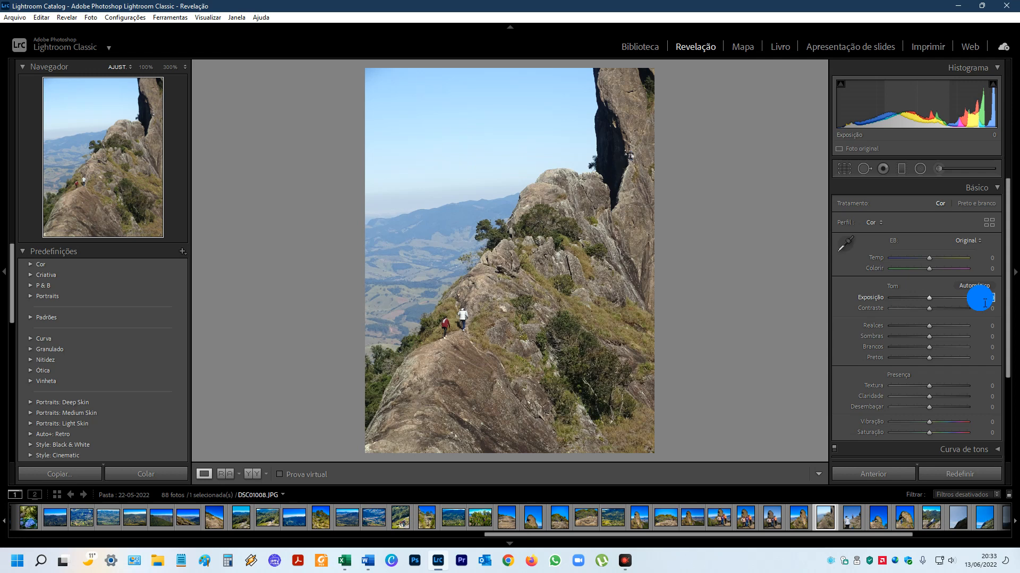
{"action": "key", "text": "Down"}
{"action": "key", "text": "Down"}
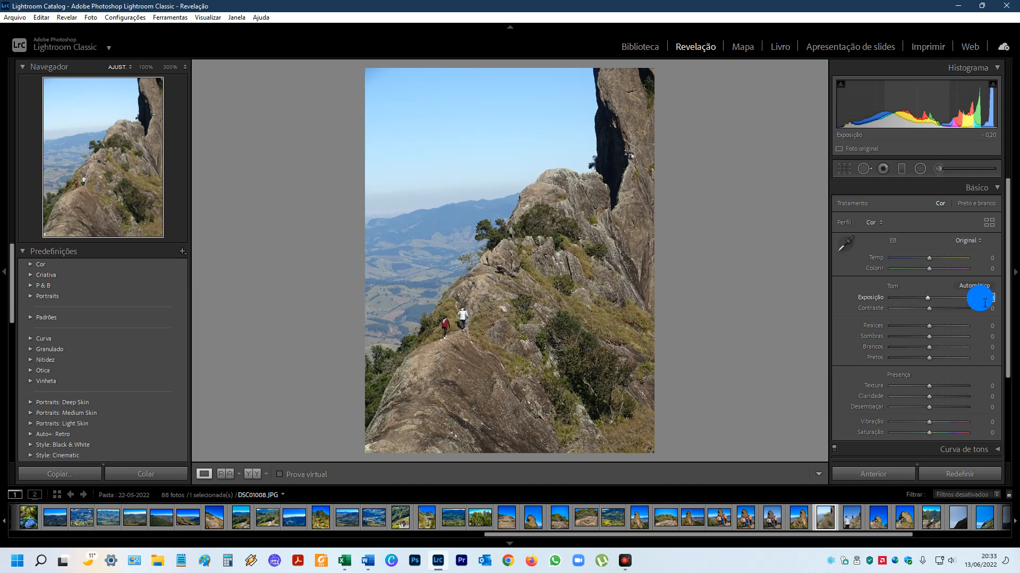
{"action": "left_click", "coordinate": [804, 321]}
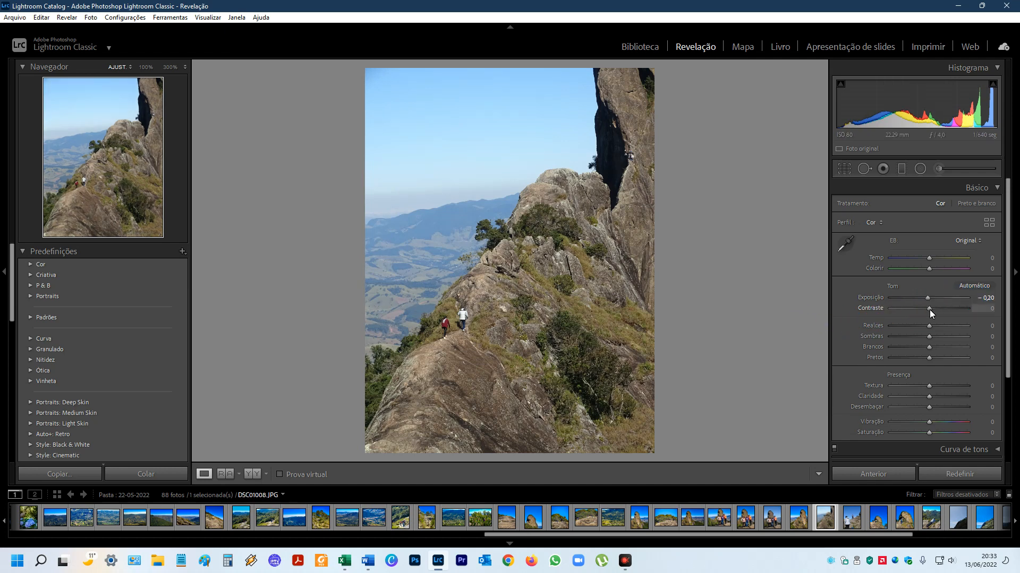
Try a strong Contraste of +78 on the photo and settle on +20
{"action": "left_click_drag", "start_coordinate": [930, 310], "coordinate": [959, 308]}
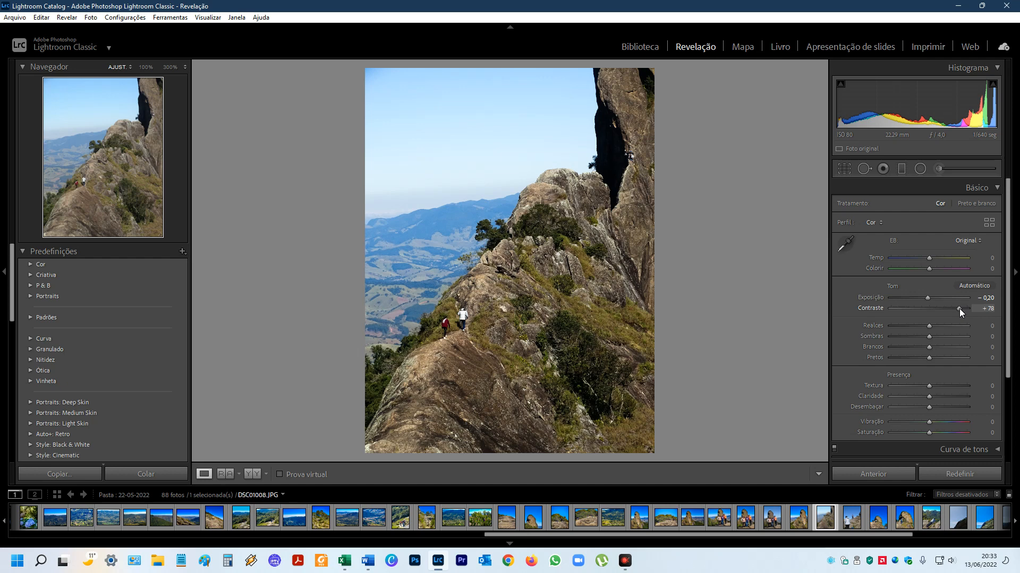
{"action": "left_click_drag", "start_coordinate": [959, 308], "coordinate": [936, 310]}
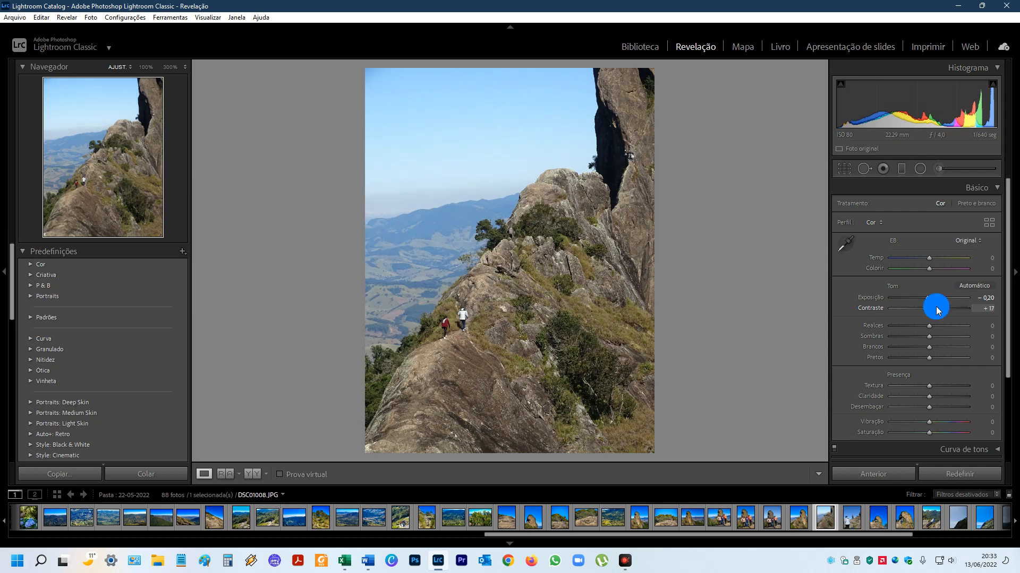
{"action": "left_click_drag", "start_coordinate": [937, 310], "coordinate": [934, 308]}
{"action": "left_click", "coordinate": [988, 311]}
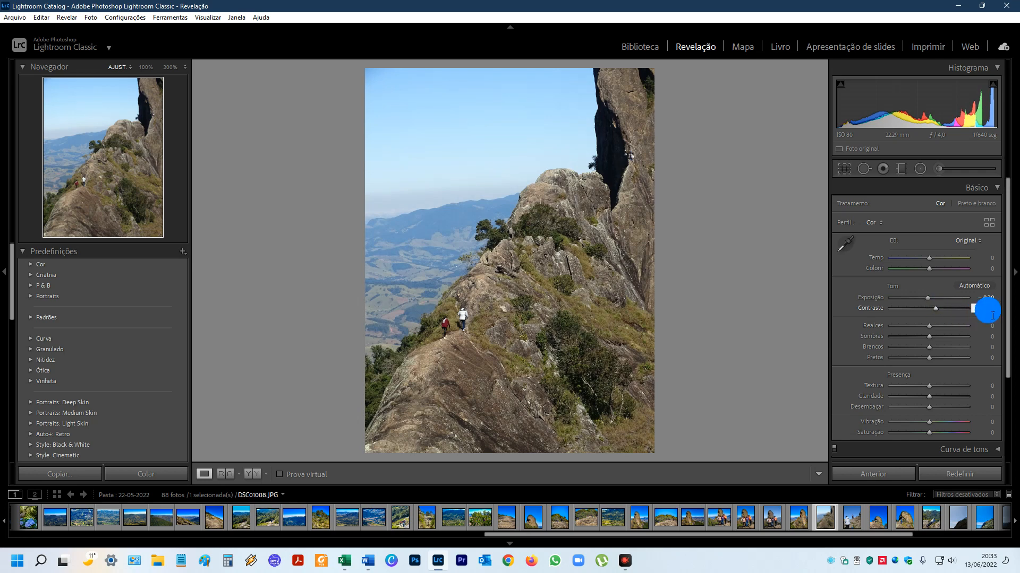
{"action": "type", "text": "18"}
{"action": "key", "text": "Return"}
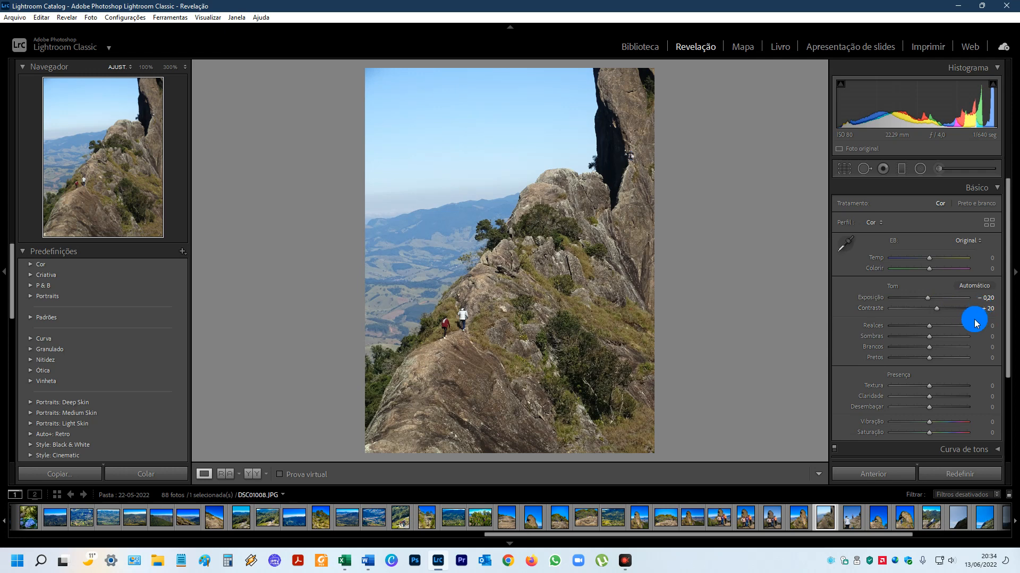
Test lower Realces values on the photo's bright areas and set Realces to −10
{"action": "mouse_move", "coordinate": [930, 331]}
{"action": "left_mouse_down"}
{"action": "mouse_move", "coordinate": [951, 326]}
{"action": "mouse_move", "coordinate": [922, 323]}
{"action": "left_mouse_up"}
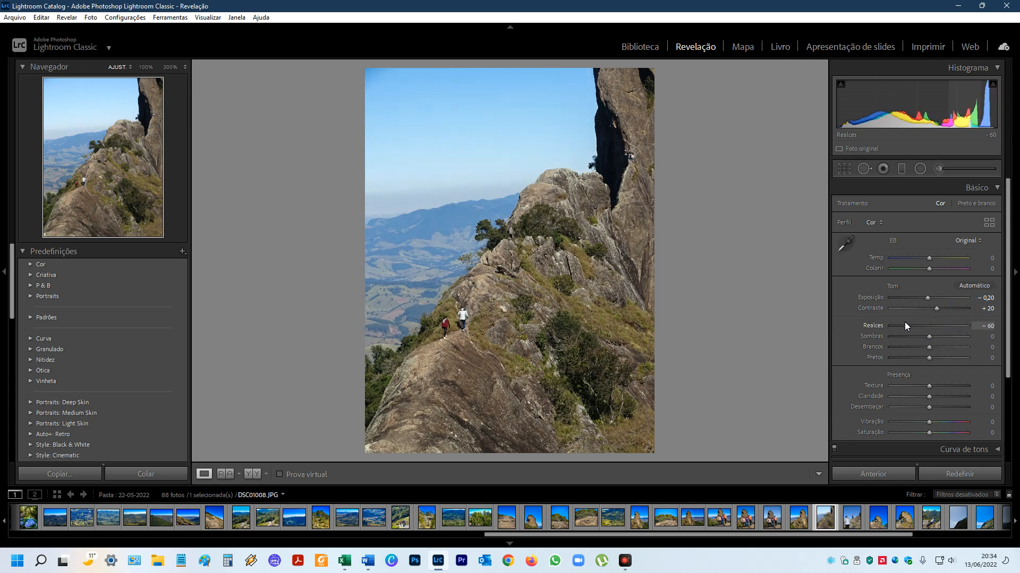
{"action": "mouse_move", "coordinate": [902, 325]}
{"action": "left_mouse_down"}
{"action": "mouse_move", "coordinate": [965, 328]}
{"action": "mouse_move", "coordinate": [896, 323]}
{"action": "mouse_move", "coordinate": [958, 330]}
{"action": "mouse_move", "coordinate": [902, 329]}
{"action": "mouse_move", "coordinate": [927, 335]}
{"action": "mouse_move", "coordinate": [919, 332]}
{"action": "left_mouse_up"}
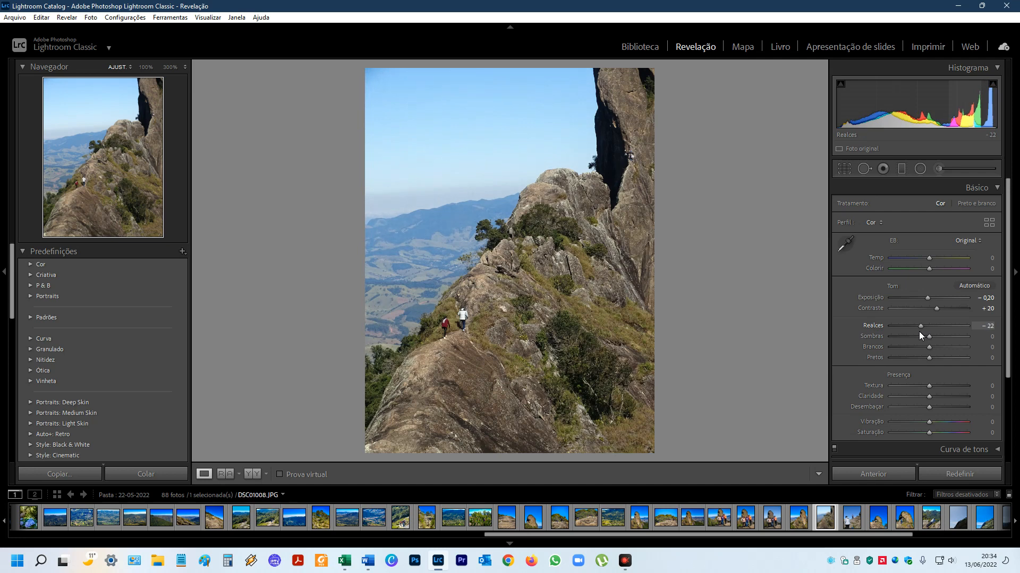
{"action": "left_click", "coordinate": [985, 329]}
{"action": "left_click", "coordinate": [986, 331]}
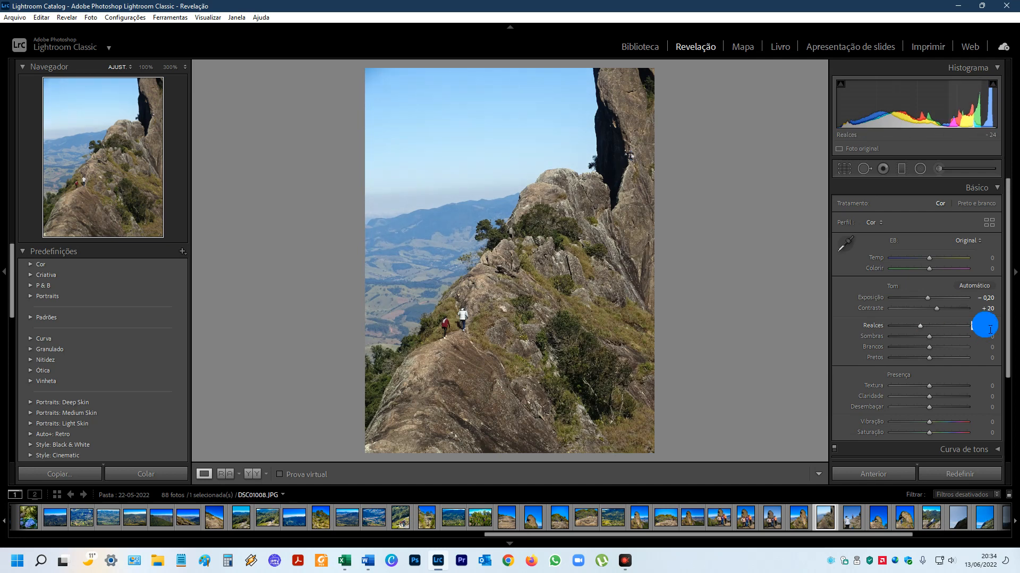
{"action": "type", "text": "-10"}
{"action": "key", "text": "Return"}
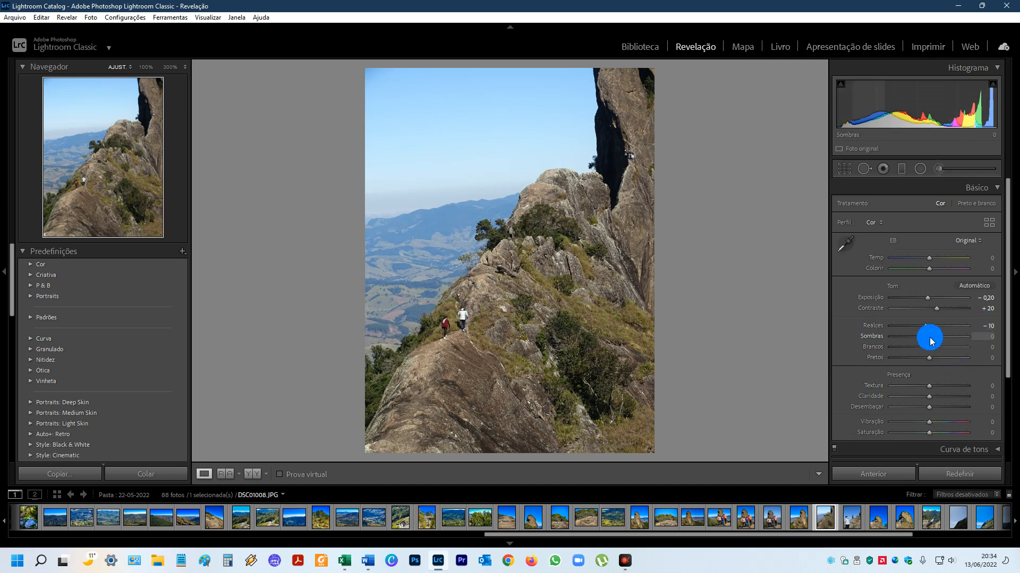
Test Sombras at +100 on the dark rock areas and set Sombras to +15
{"action": "left_click_drag", "start_coordinate": [930, 337], "coordinate": [971, 344]}
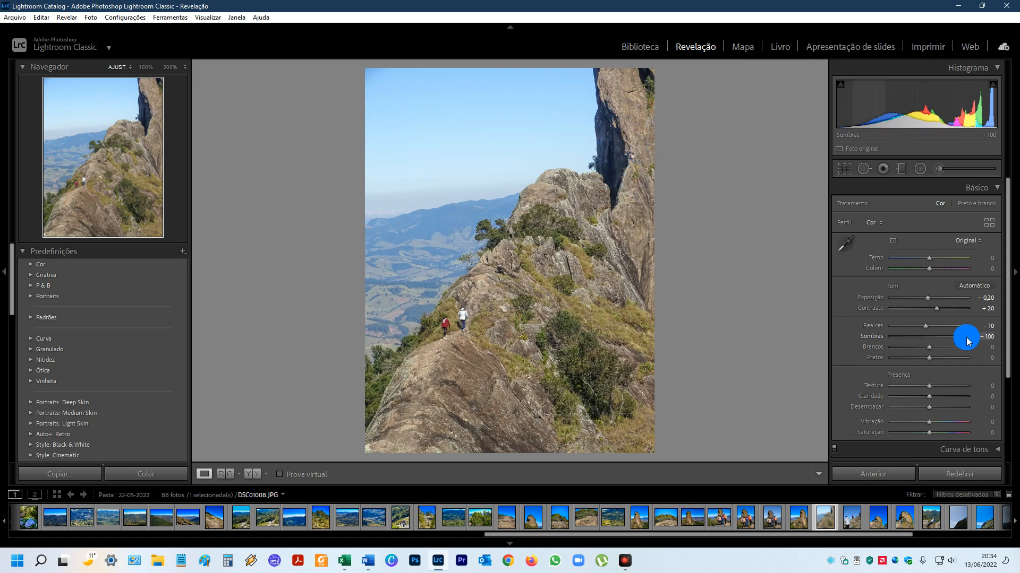
{"action": "left_click_drag", "start_coordinate": [968, 338], "coordinate": [928, 333]}
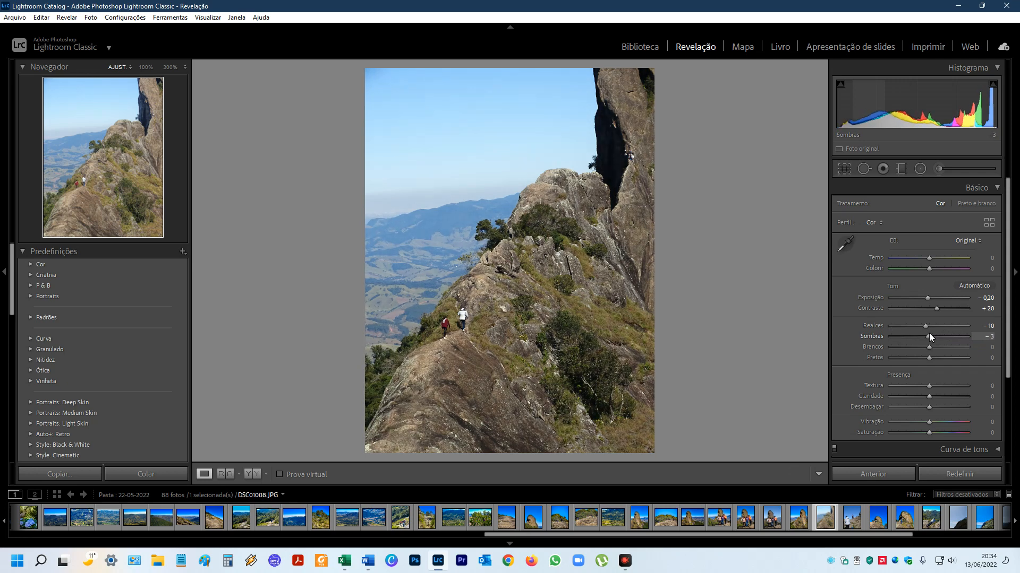
{"action": "left_click_drag", "start_coordinate": [928, 333], "coordinate": [934, 333]}
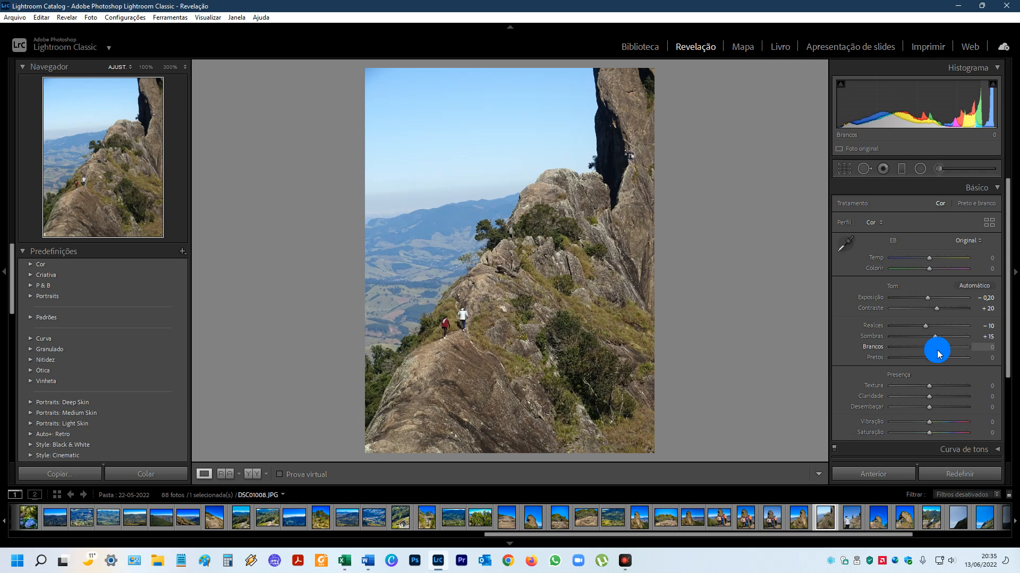
Adjust the photo's white level by setting Brancos to +10
{"action": "mouse_move", "coordinate": [937, 352]}
{"action": "left_mouse_down"}
{"action": "mouse_move", "coordinate": [960, 351]}
{"action": "mouse_move", "coordinate": [893, 344]}
{"action": "mouse_move", "coordinate": [928, 347]}
{"action": "left_mouse_up"}
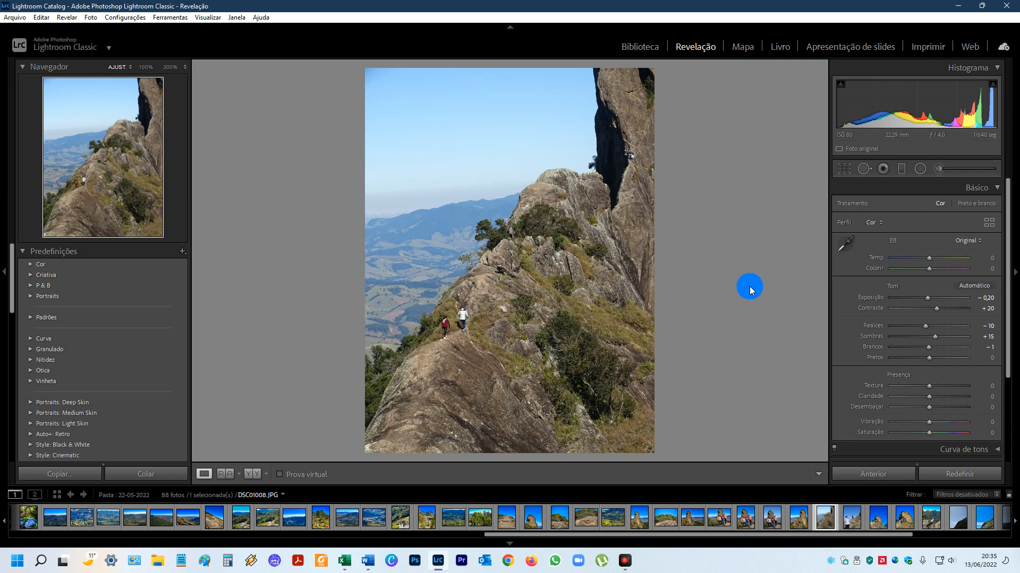
{"action": "mouse_move", "coordinate": [929, 348]}
{"action": "left_mouse_down"}
{"action": "mouse_move", "coordinate": [945, 346]}
{"action": "mouse_move", "coordinate": [904, 344]}
{"action": "mouse_move", "coordinate": [931, 344]}
{"action": "left_mouse_up"}
{"action": "left_click", "coordinate": [822, 348]}
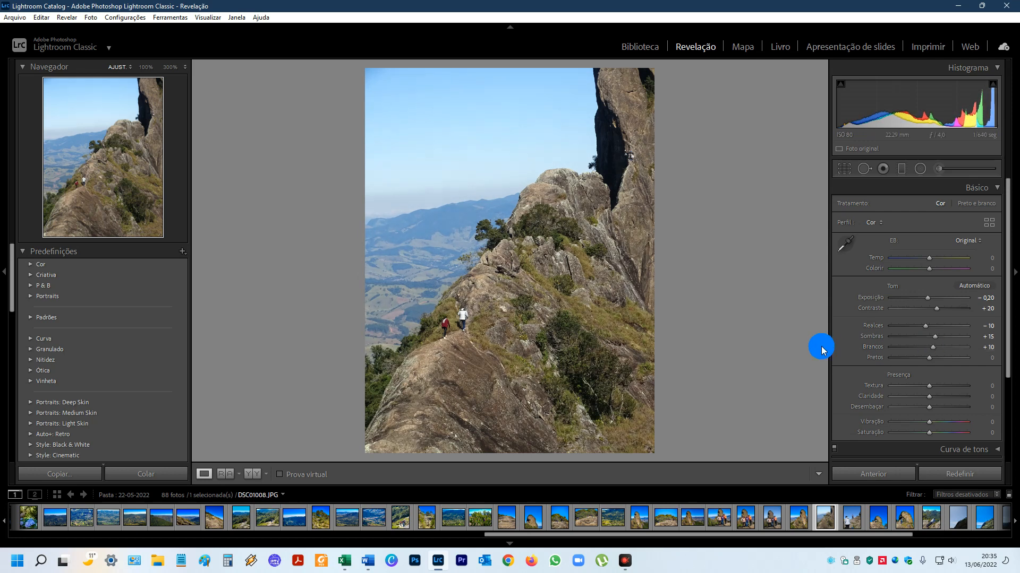
Test a high Pretos value of about +78 on the photo and set Pretos to +10
{"action": "left_click_drag", "start_coordinate": [928, 357], "coordinate": [959, 360]}
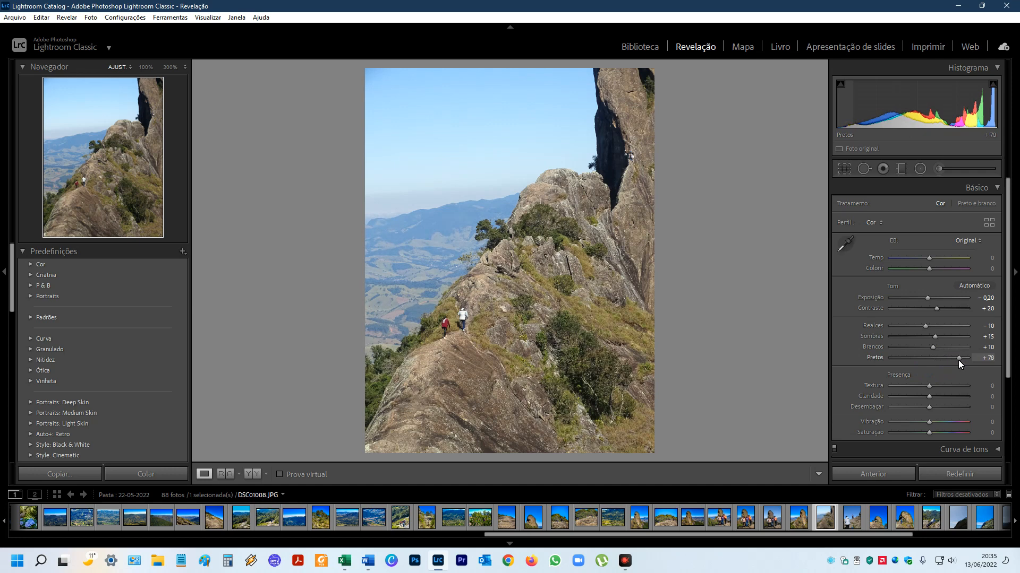
{"action": "left_click_drag", "start_coordinate": [957, 360], "coordinate": [932, 360]}
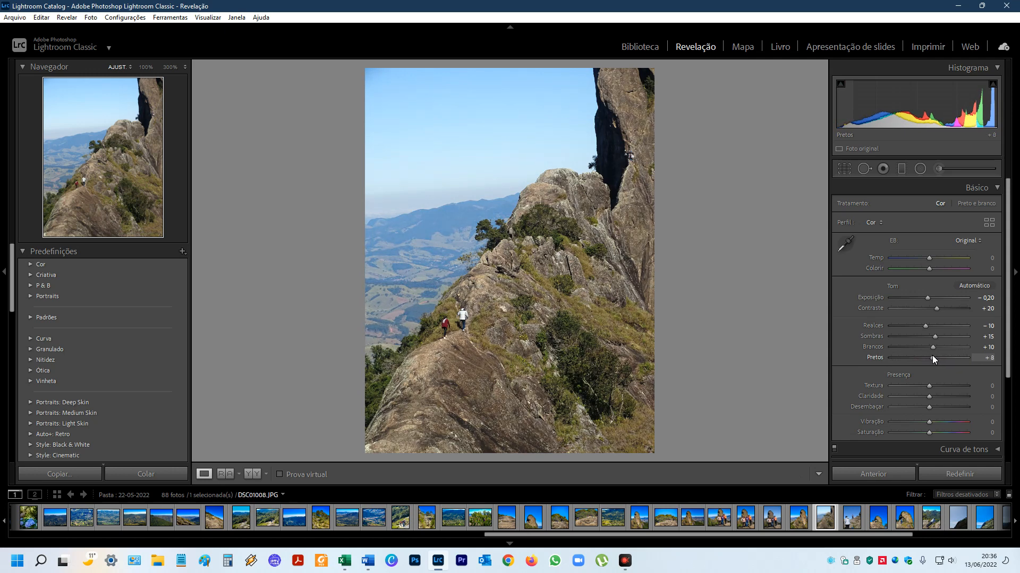
{"action": "left_click_drag", "start_coordinate": [987, 358], "coordinate": [995, 363]}
{"action": "left_click", "coordinate": [994, 363]}
{"action": "type", "text": "10"}
{"action": "key", "text": "Return"}
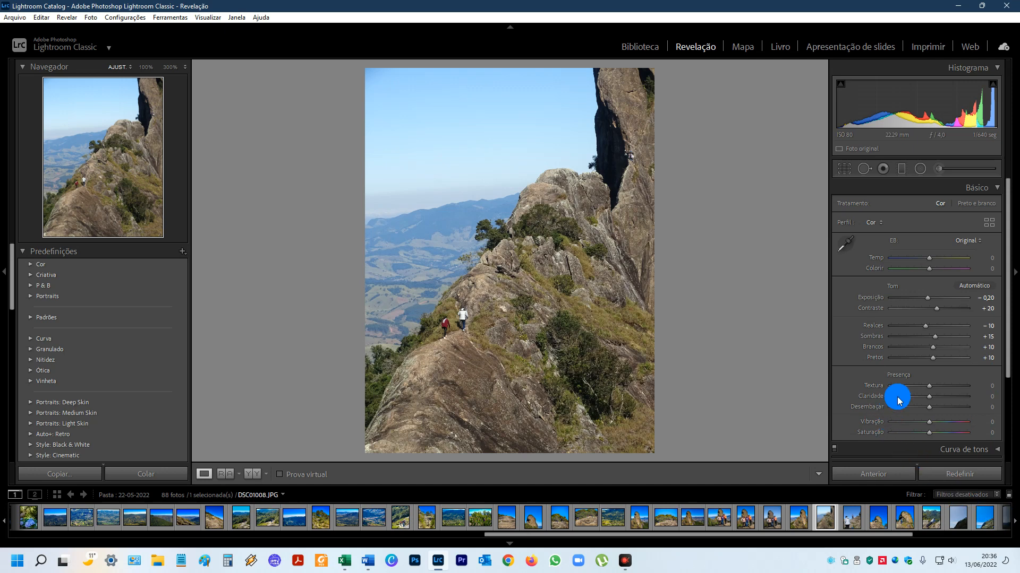
Test Textura at −82 and +100 on the photo and return Textura to 0
{"action": "left_click_drag", "start_coordinate": [930, 386], "coordinate": [903, 390]}
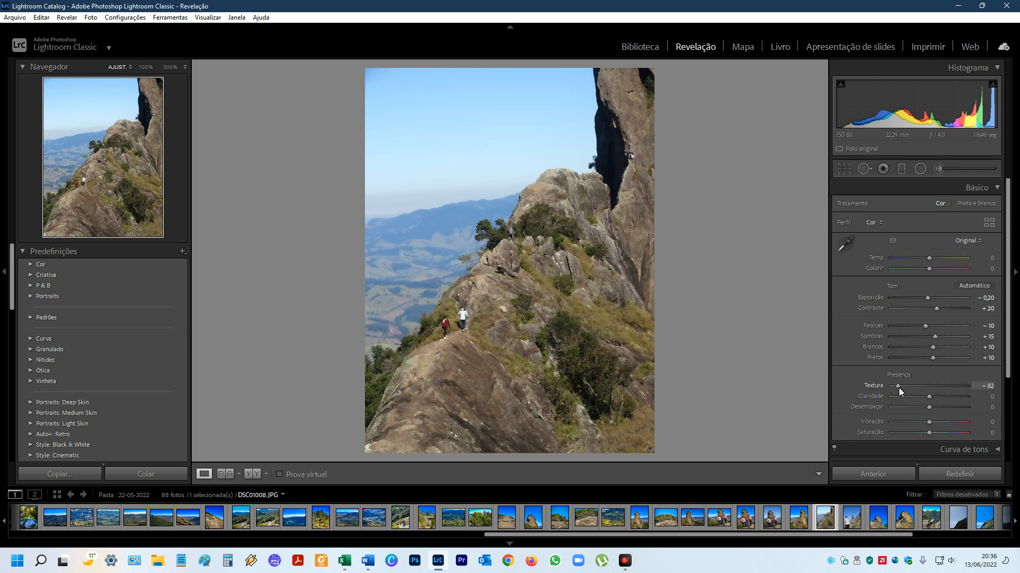
{"action": "left_click_drag", "start_coordinate": [899, 387], "coordinate": [978, 393]}
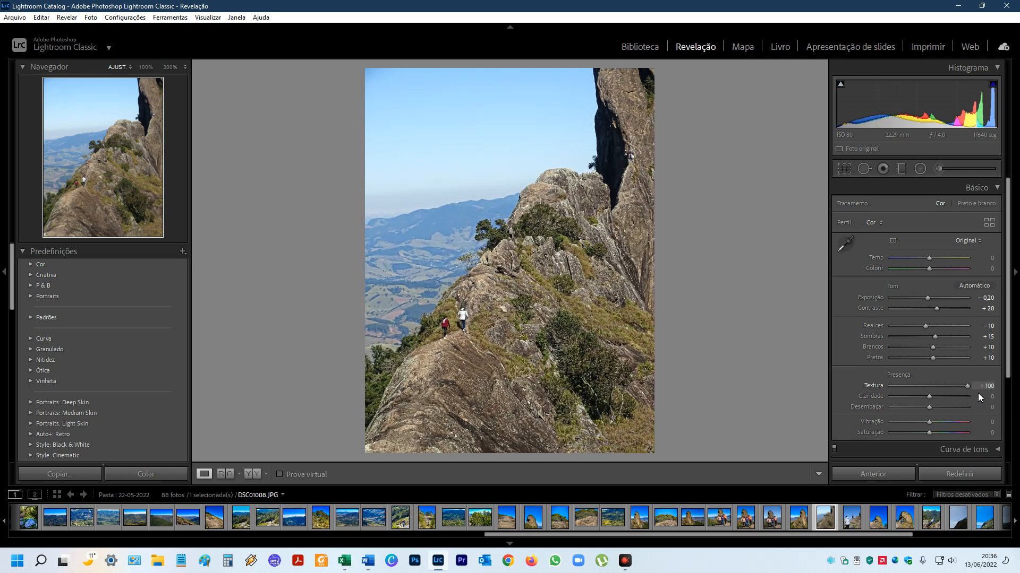
{"action": "left_click_drag", "start_coordinate": [957, 393], "coordinate": [929, 394]}
{"action": "left_click", "coordinate": [985, 387]}
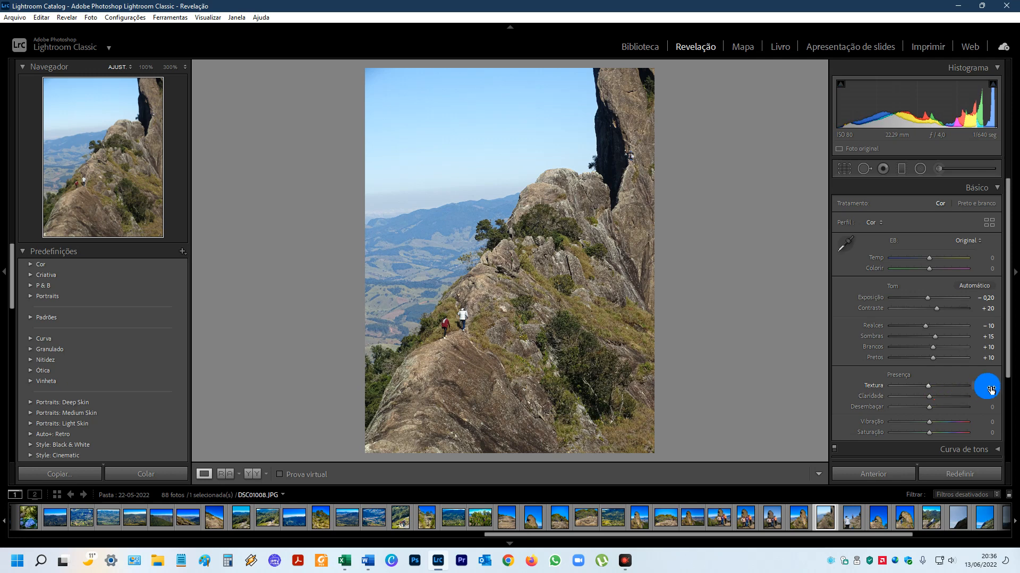
{"action": "type", "text": "0"}
{"action": "key", "text": "Return"}
Test Claridade at −96 on the photo and set Claridade to +20
{"action": "left_click_drag", "start_coordinate": [927, 397], "coordinate": [891, 396]}
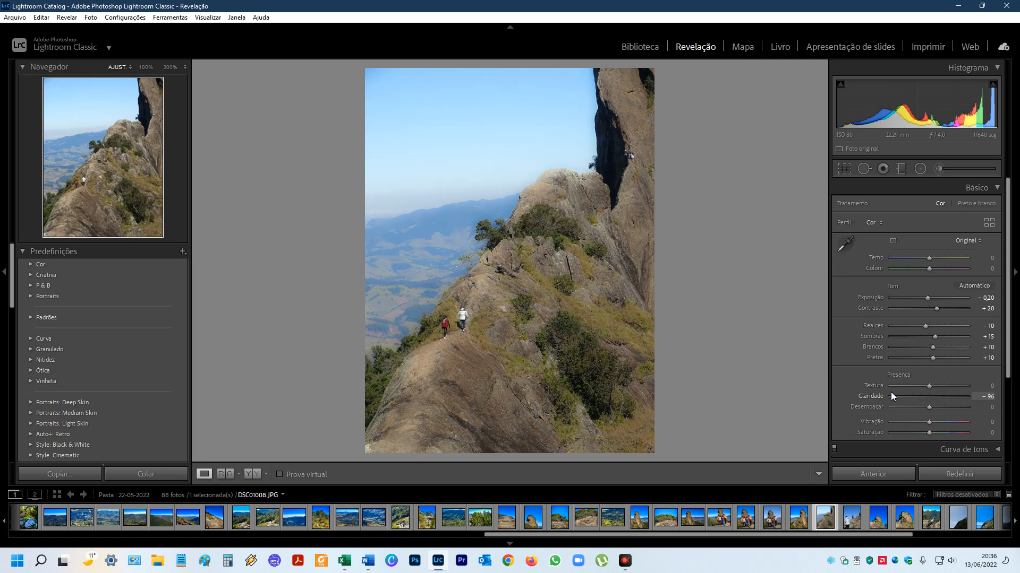
{"action": "left_click_drag", "start_coordinate": [892, 396], "coordinate": [929, 398]}
{"action": "left_click", "coordinate": [901, 393]}
{"action": "double_click", "coordinate": [865, 393]}
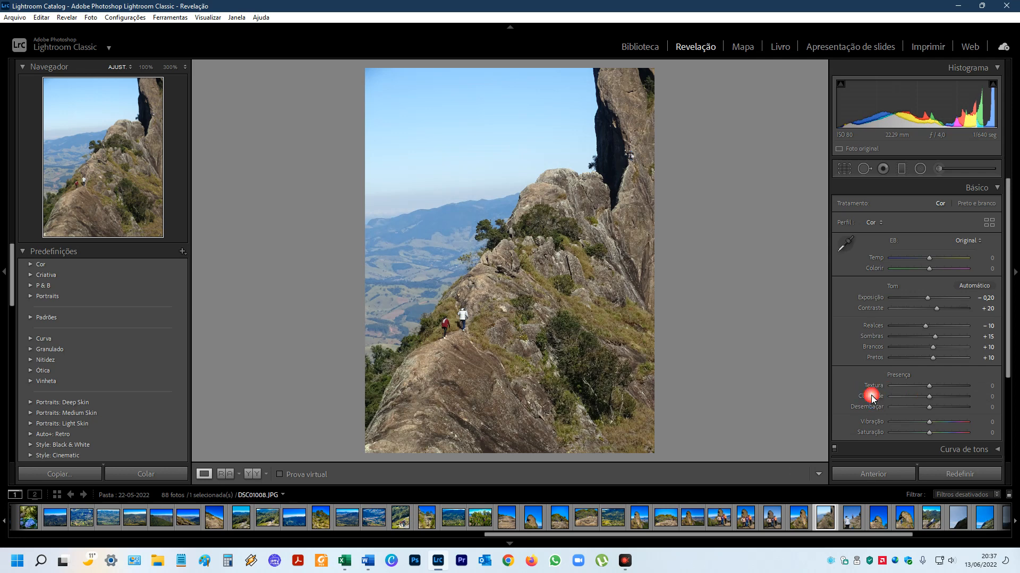
{"action": "left_click_drag", "start_coordinate": [920, 401], "coordinate": [938, 401]}
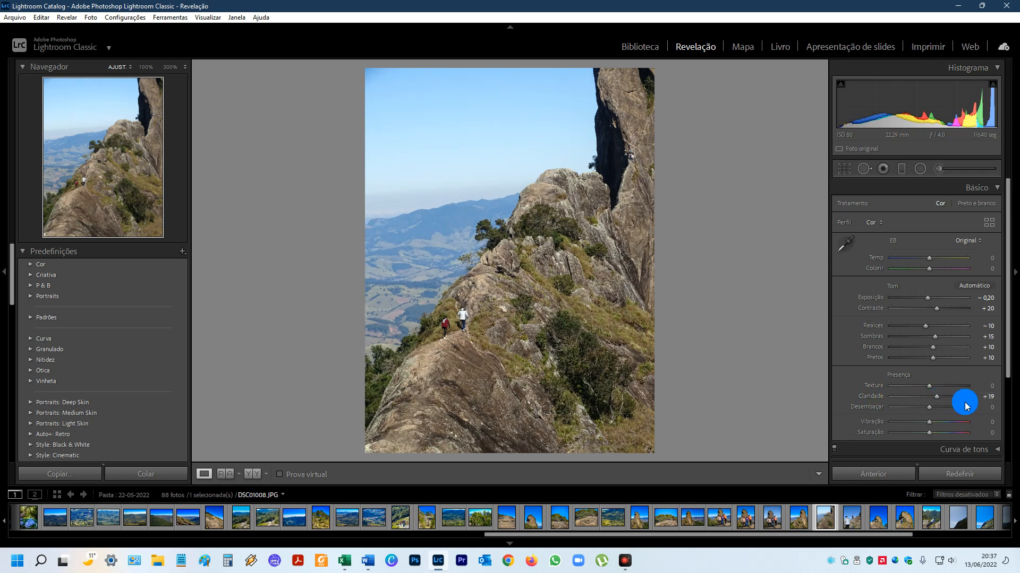
{"action": "left_click", "coordinate": [988, 396]}
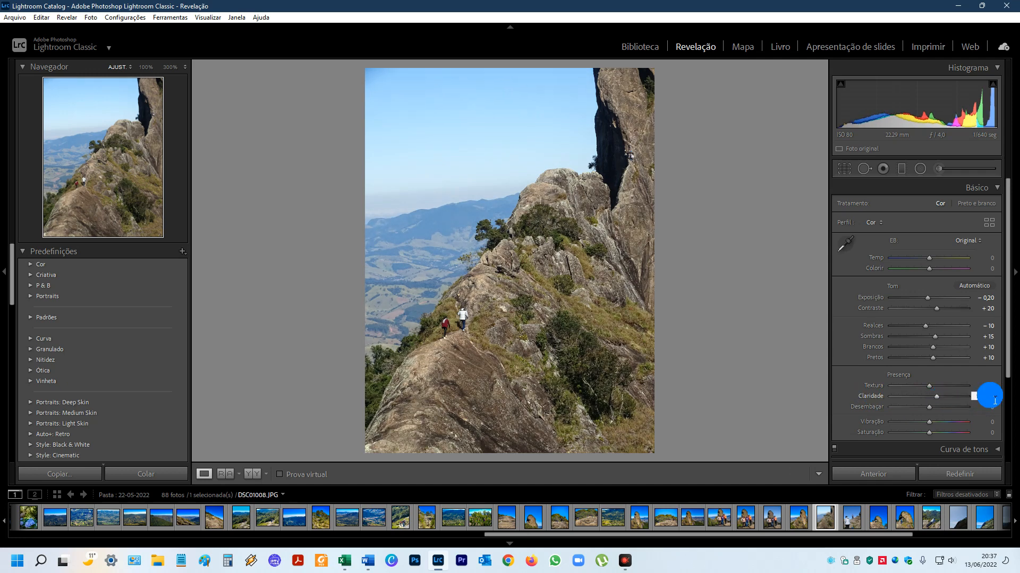
{"action": "key", "text": "Return"}
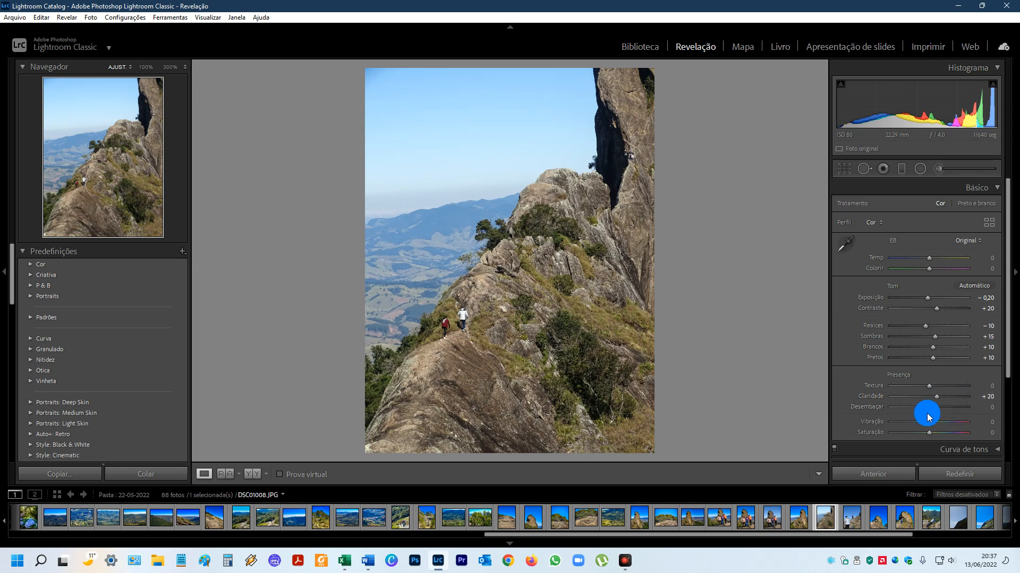
Try slightly higher and lower haze removal on the photo and set Desembaçar to +20
{"action": "mouse_move", "coordinate": [929, 407]}
{"action": "left_mouse_down"}
{"action": "mouse_move", "coordinate": [906, 407]}
{"action": "mouse_move", "coordinate": [972, 414]}
{"action": "mouse_move", "coordinate": [929, 410]}
{"action": "left_mouse_up"}
{"action": "left_click", "coordinate": [986, 407]}
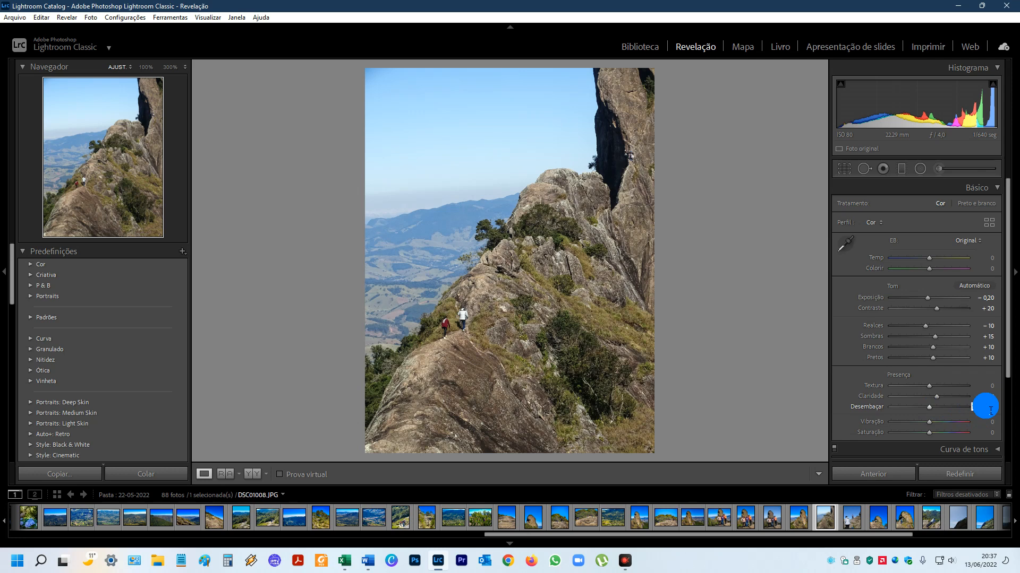
{"action": "key", "text": "Up"}
{"action": "key", "text": "Up"}
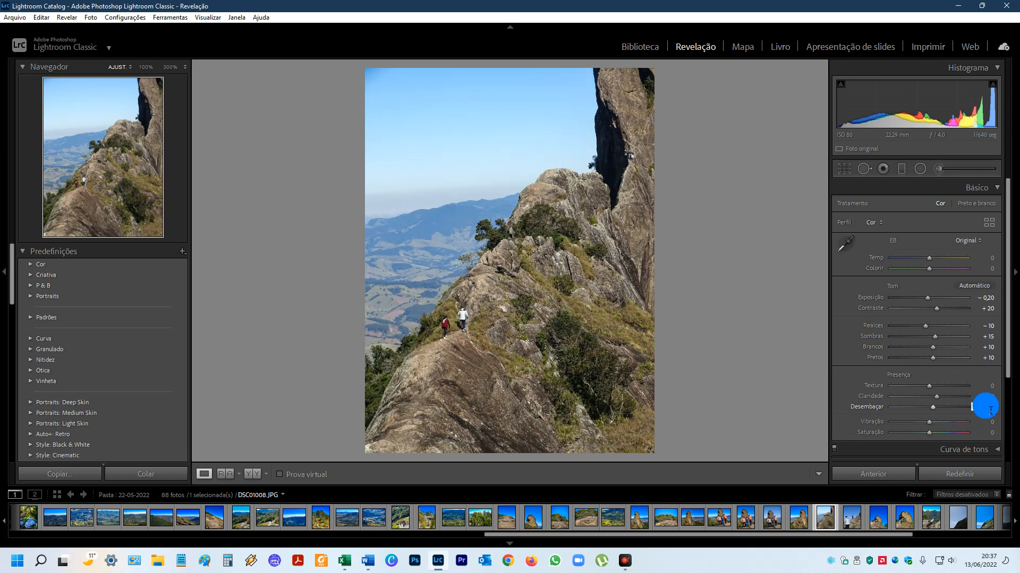
{"action": "key", "text": "Down"}
{"action": "key", "text": "Down"}
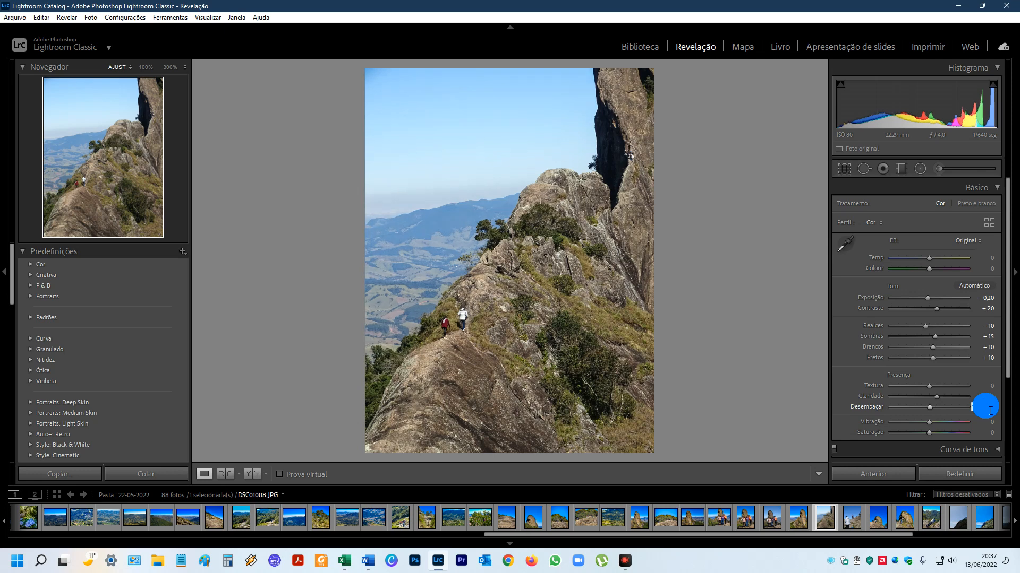
{"action": "key", "text": "Up"}
{"action": "key", "text": "Up"}
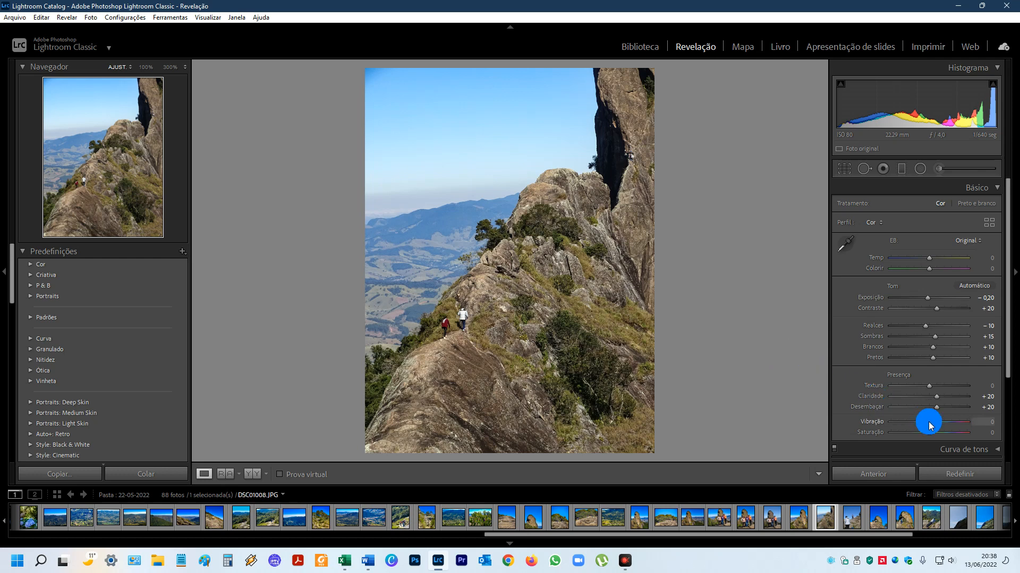
Strengthen the photo's muted colours by setting Vibração to +20
{"action": "mouse_move", "coordinate": [928, 421]}
{"action": "left_mouse_down"}
{"action": "mouse_move", "coordinate": [979, 422]}
{"action": "mouse_move", "coordinate": [891, 416]}
{"action": "mouse_move", "coordinate": [940, 428]}
{"action": "left_mouse_up"}
{"action": "left_click", "coordinate": [1000, 431]}
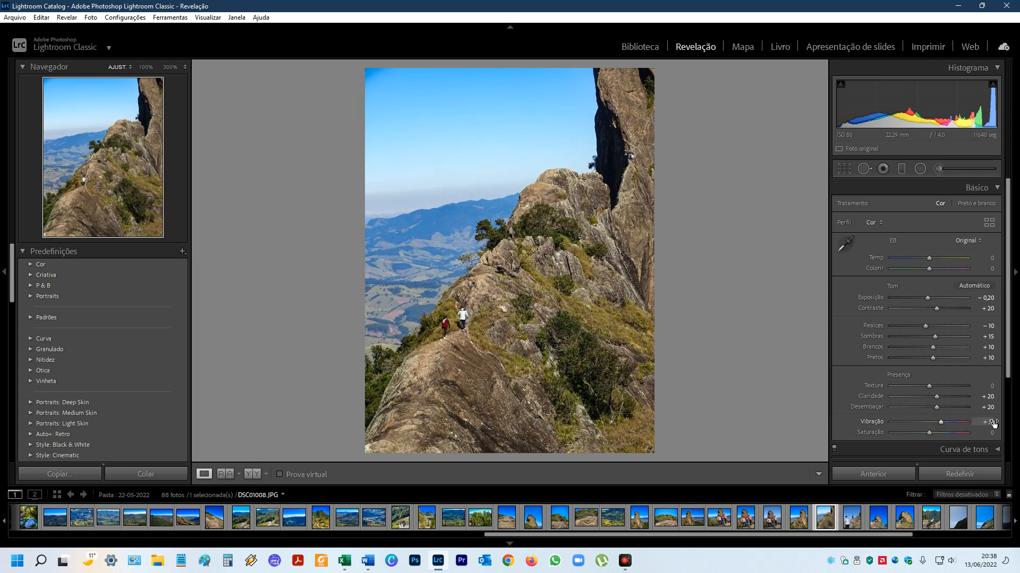
{"action": "type", "text": "20"}
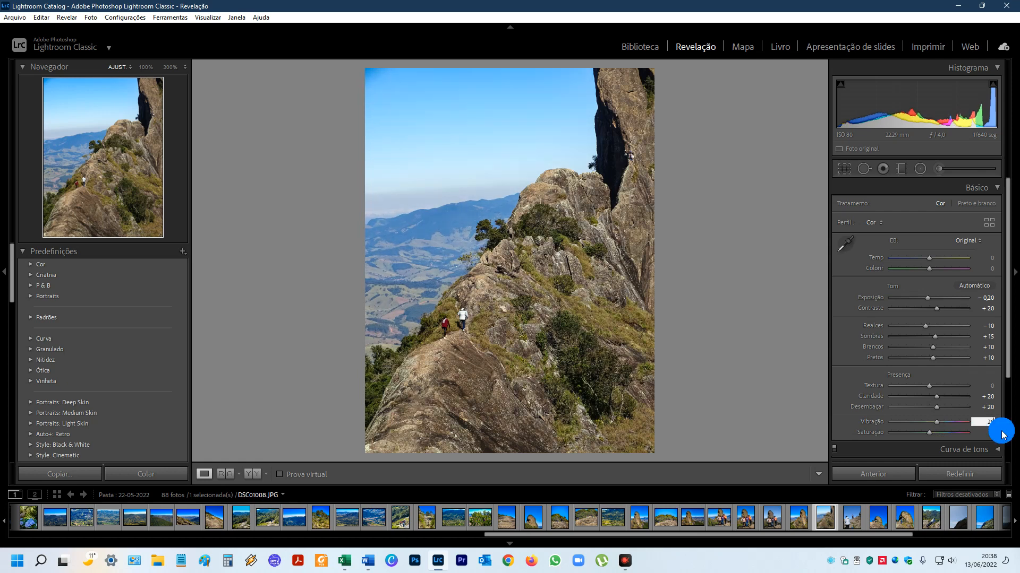
{"action": "key", "text": "Return"}
Test Saturação at +100 on the photo and set Saturação to +10
{"action": "left_click_drag", "start_coordinate": [929, 432], "coordinate": [980, 441]}
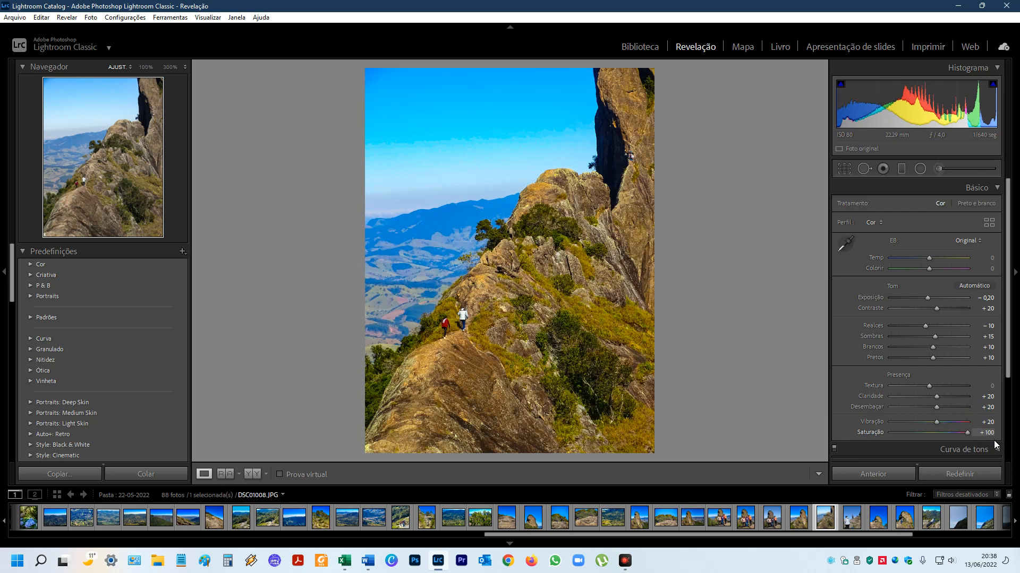
{"action": "left_click_drag", "start_coordinate": [966, 441], "coordinate": [931, 435]}
{"action": "left_click", "coordinate": [928, 434]}
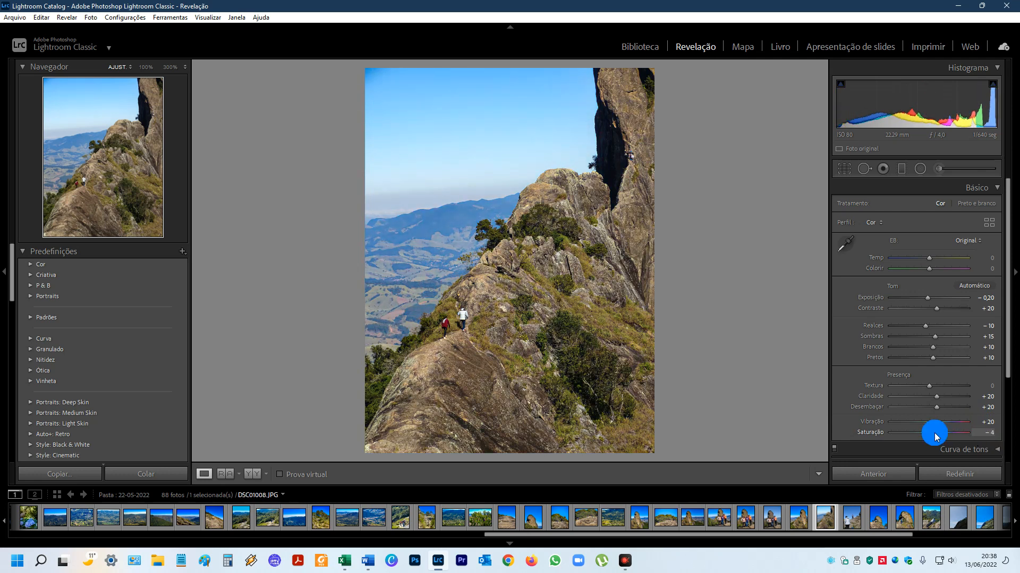
{"action": "left_click", "coordinate": [985, 433]}
{"action": "key", "text": "Up"}
{"action": "key", "text": "Up"}
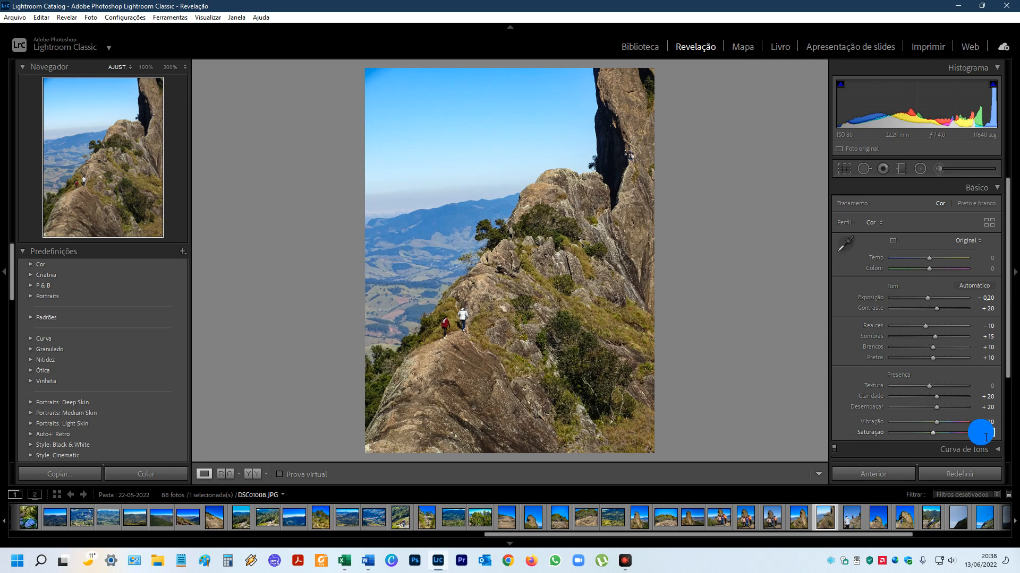
{"action": "key", "text": "Return"}
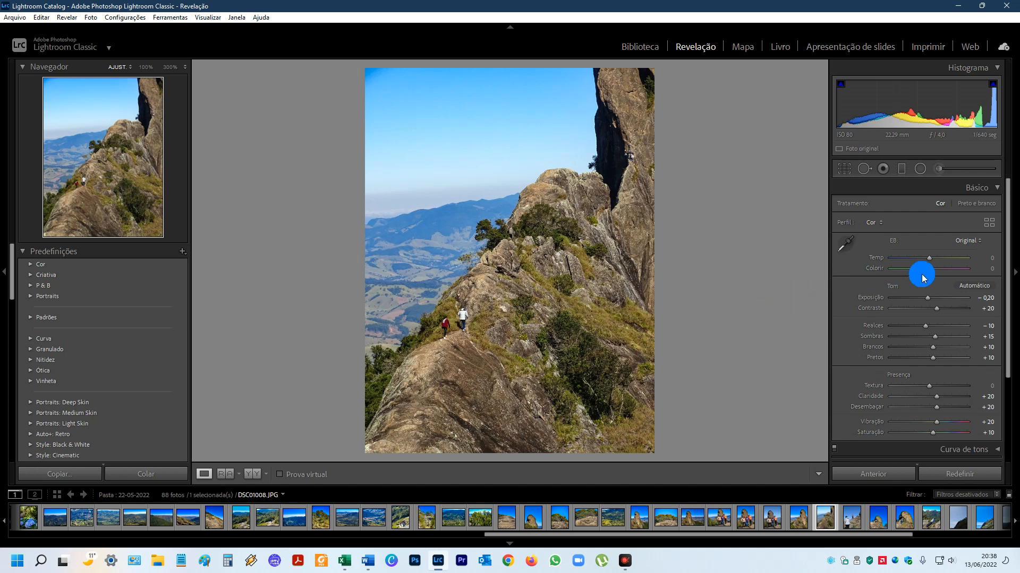
View the white balance options, test a warmer Temp of +24 on the photo and return Temp to 0
{"action": "left_click", "coordinate": [966, 241]}
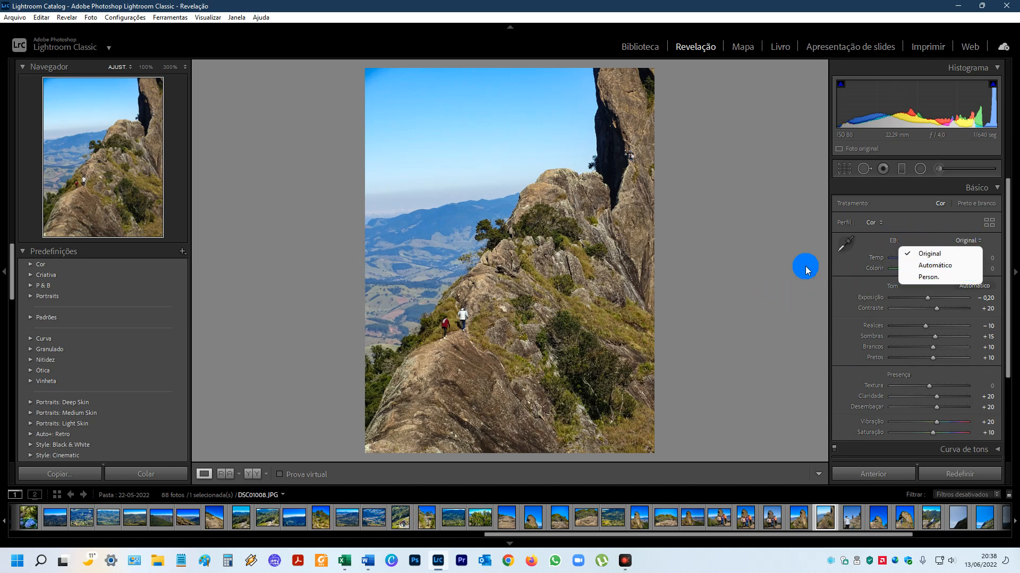
{"action": "left_click", "coordinate": [747, 288]}
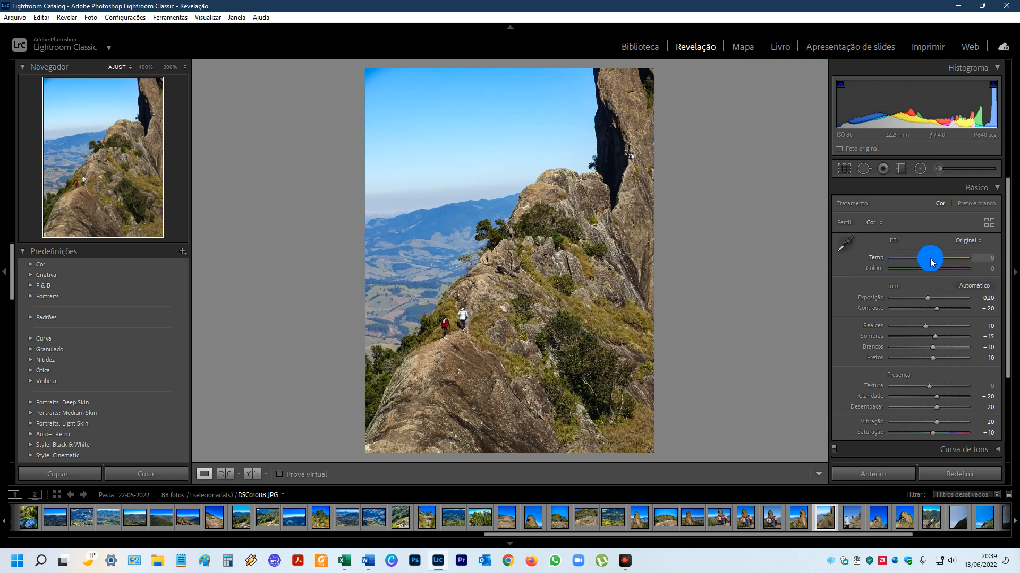
{"action": "left_click_drag", "start_coordinate": [930, 259], "coordinate": [939, 261]}
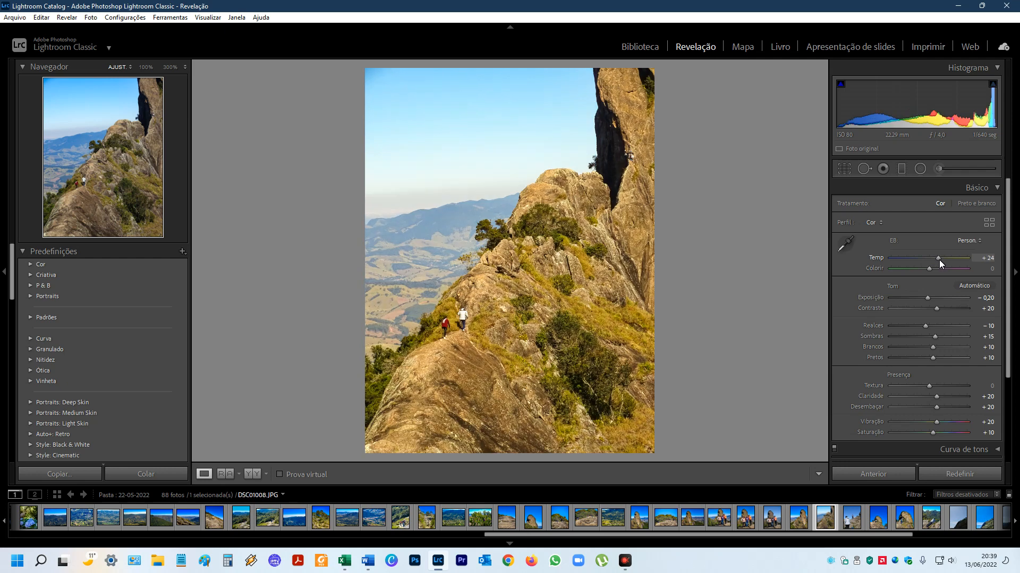
{"action": "mouse_move", "coordinate": [939, 260]}
{"action": "left_mouse_down"}
{"action": "mouse_move", "coordinate": [951, 262]}
{"action": "mouse_move", "coordinate": [901, 260]}
{"action": "mouse_move", "coordinate": [929, 262]}
{"action": "left_mouse_up"}
{"action": "left_click", "coordinate": [989, 258]}
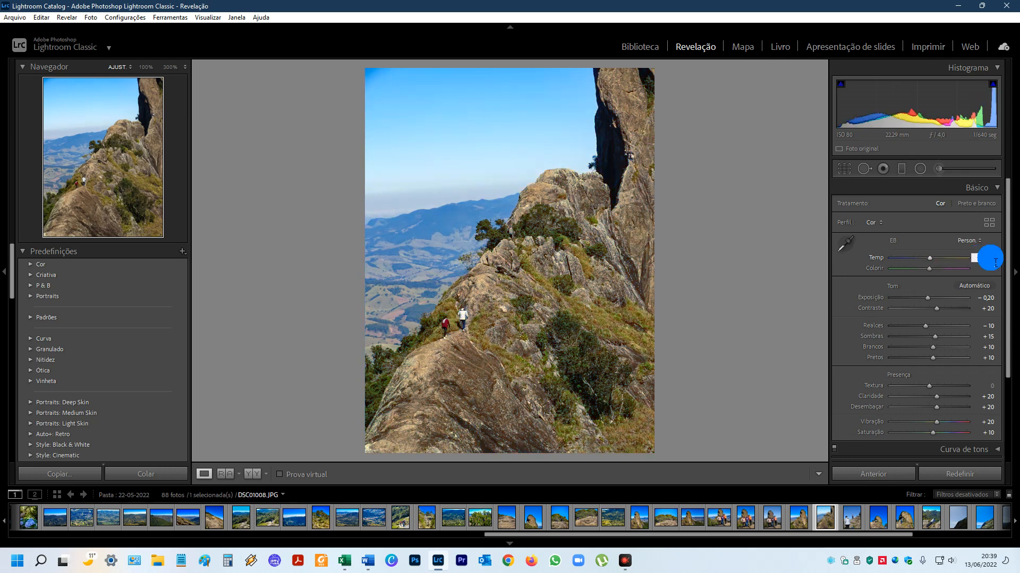
{"action": "key", "text": "Down"}
{"action": "key", "text": "Return"}
Test a magenta tint with Colorir at +57 on the photo and reset Colorir to 0
{"action": "left_click_drag", "start_coordinate": [928, 269], "coordinate": [952, 269]}
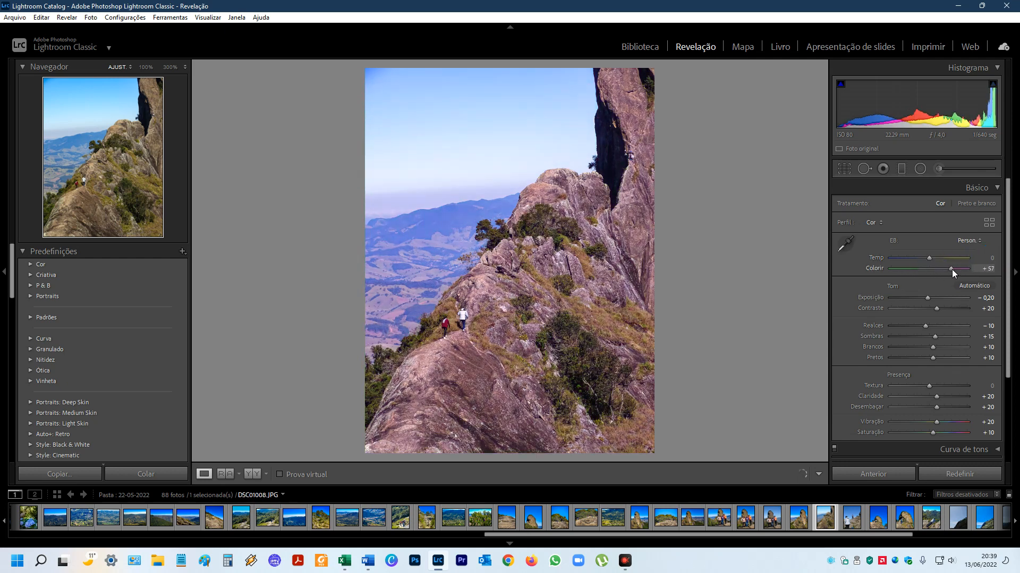
{"action": "left_click", "coordinate": [985, 269]}
{"action": "double_click", "coordinate": [988, 272]}
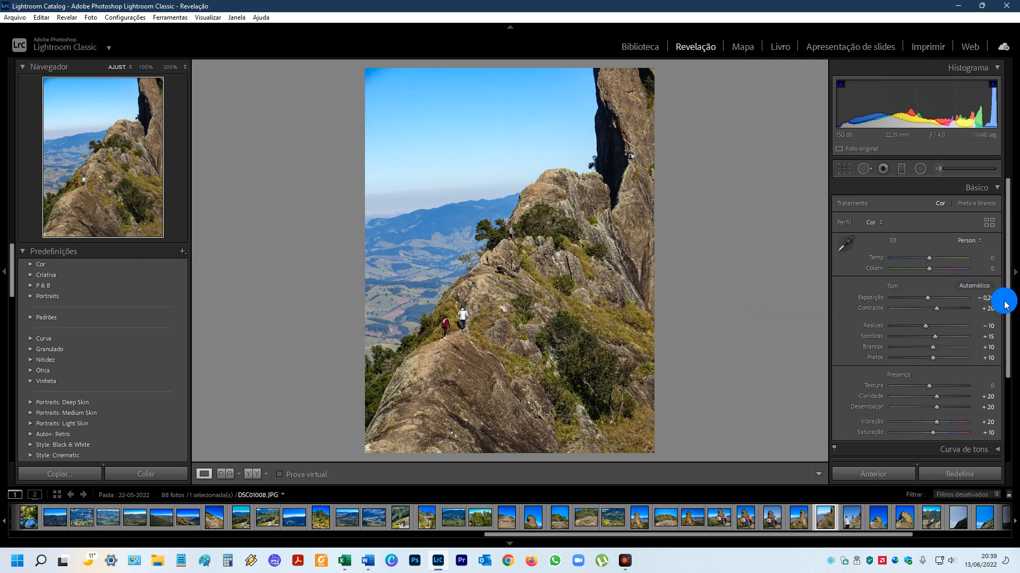
Open the HSL / Cor adjustments for the photo
{"action": "scroll", "coordinate": [1009, 312], "scroll_direction": "down", "scroll_amount": 1}
{"action": "left_click_drag", "start_coordinate": [1009, 312], "coordinate": [1005, 371]}
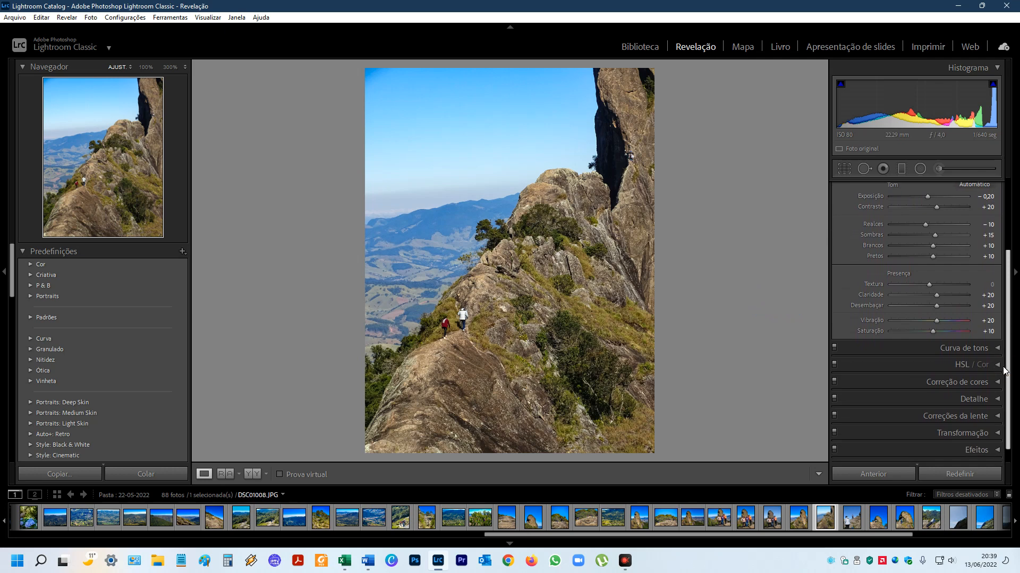
{"action": "left_click", "coordinate": [996, 366]}
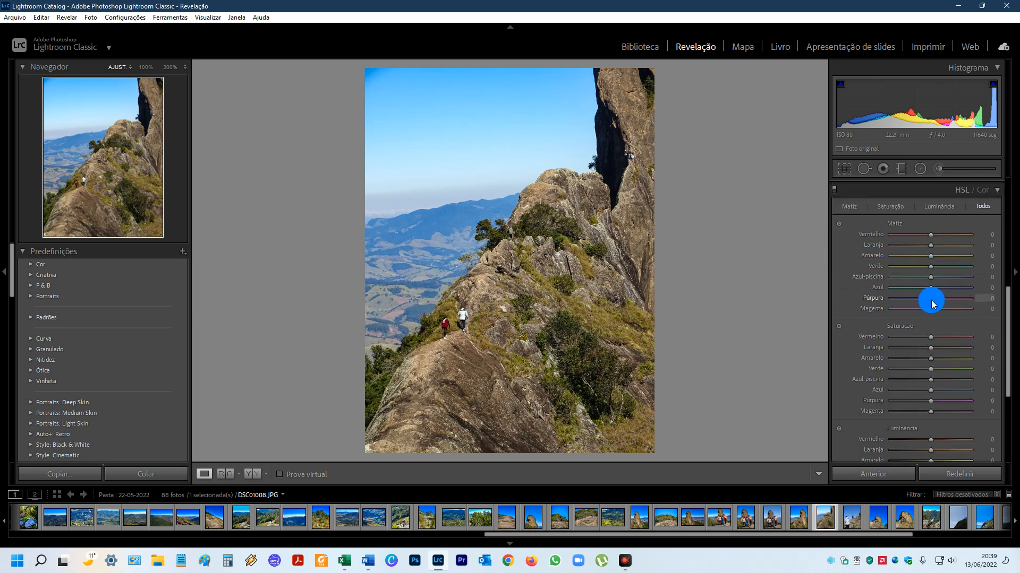
Test shifting the sky's hue with Azul at −35 under Matiz and return it to 0
{"action": "mouse_move", "coordinate": [932, 288]}
{"action": "left_mouse_down"}
{"action": "mouse_move", "coordinate": [957, 289]}
{"action": "mouse_move", "coordinate": [918, 288]}
{"action": "mouse_move", "coordinate": [961, 292]}
{"action": "mouse_move", "coordinate": [913, 291]}
{"action": "mouse_move", "coordinate": [958, 294]}
{"action": "mouse_move", "coordinate": [923, 291]}
{"action": "mouse_move", "coordinate": [957, 297]}
{"action": "mouse_move", "coordinate": [938, 295]}
{"action": "left_mouse_up"}
{"action": "left_click_drag", "start_coordinate": [919, 290], "coordinate": [916, 290]}
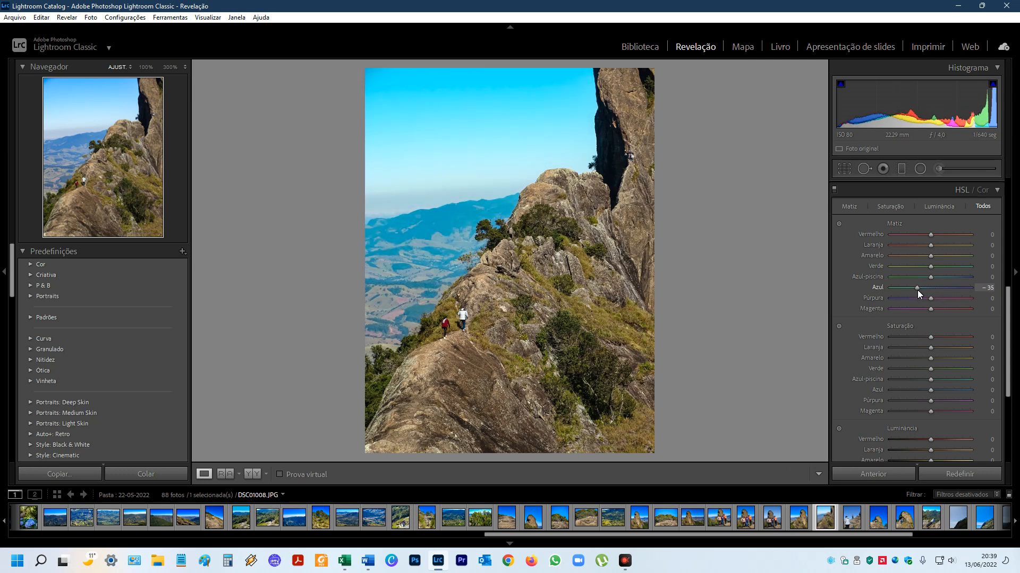
{"action": "left_click", "coordinate": [989, 288]}
{"action": "type", "text": "0"}
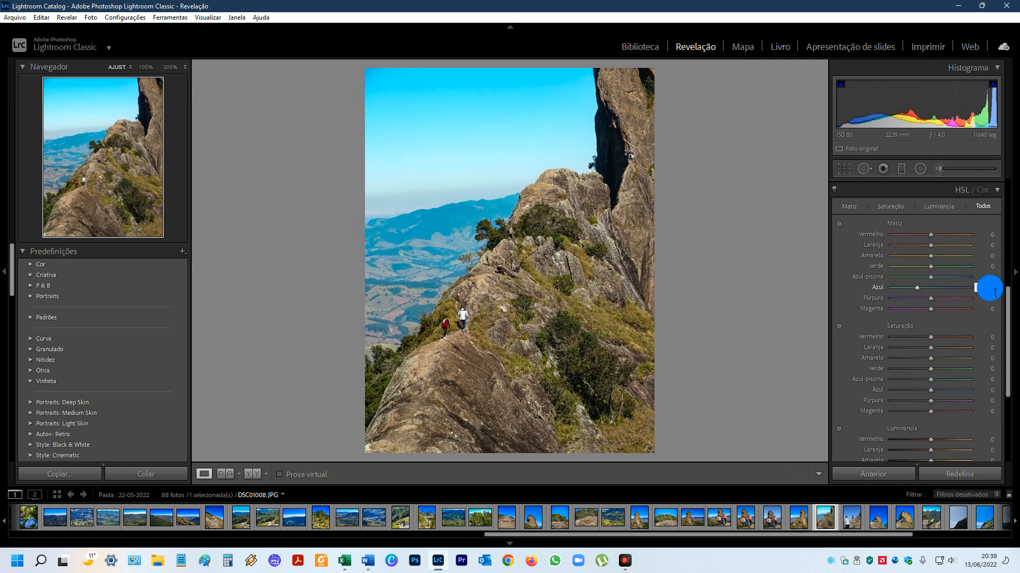
{"action": "key", "text": "Return"}
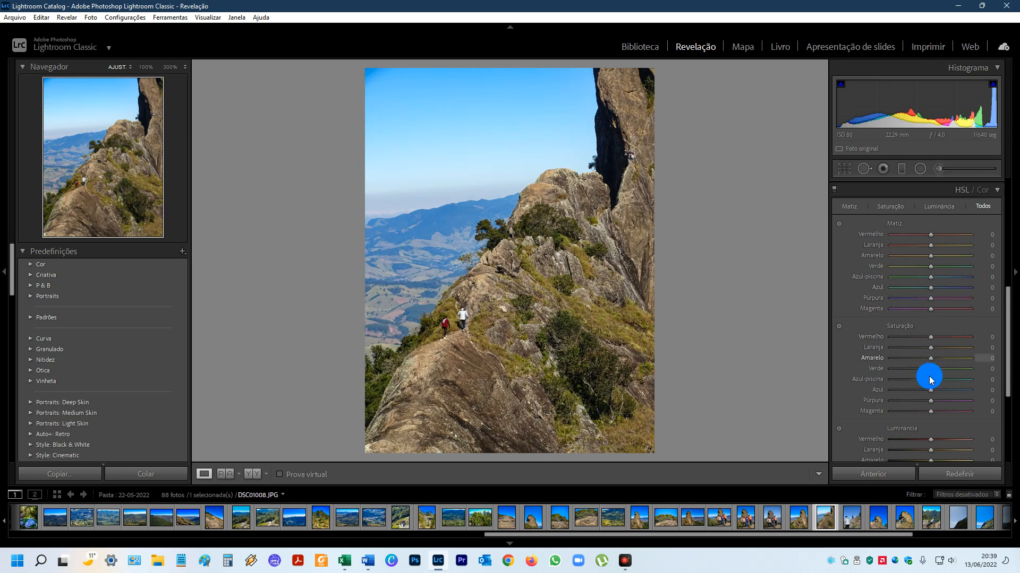
Test strong blues with Azul at about +97 under Saturação and reset it to 0
{"action": "mouse_move", "coordinate": [931, 391]}
{"action": "left_mouse_down"}
{"action": "mouse_move", "coordinate": [972, 392]}
{"action": "mouse_move", "coordinate": [914, 392]}
{"action": "mouse_move", "coordinate": [931, 393]}
{"action": "left_mouse_up"}
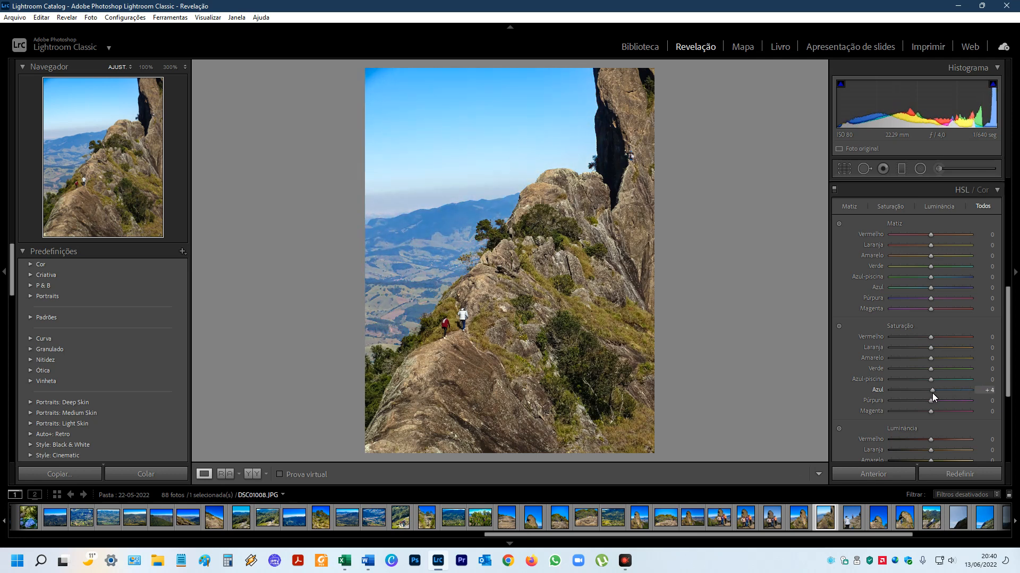
{"action": "left_click_drag", "start_coordinate": [932, 393], "coordinate": [970, 393]}
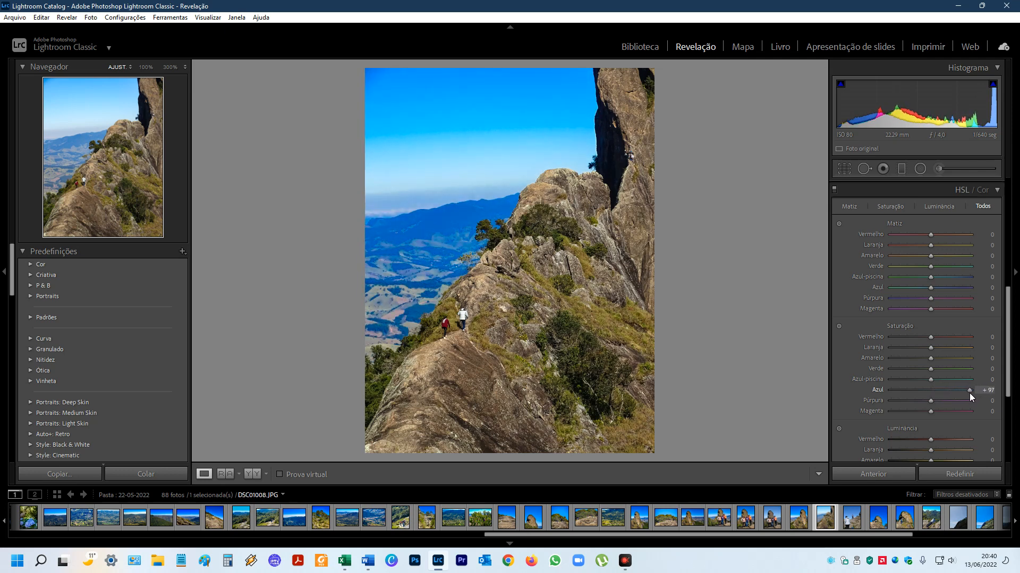
{"action": "left_click_drag", "start_coordinate": [970, 393], "coordinate": [980, 393]}
{"action": "left_click_drag", "start_coordinate": [975, 393], "coordinate": [931, 394]}
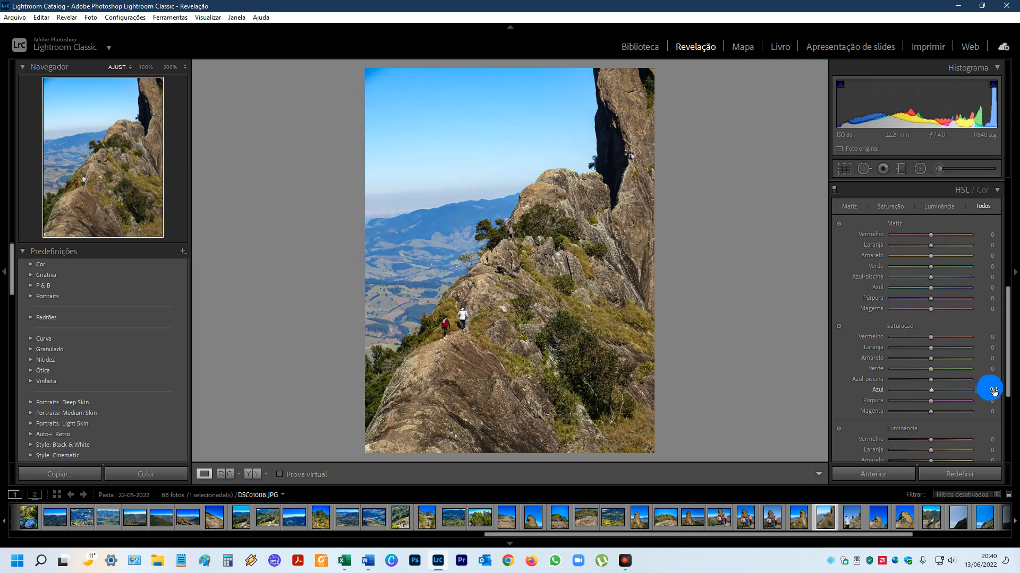
{"action": "double_click", "coordinate": [877, 390]}
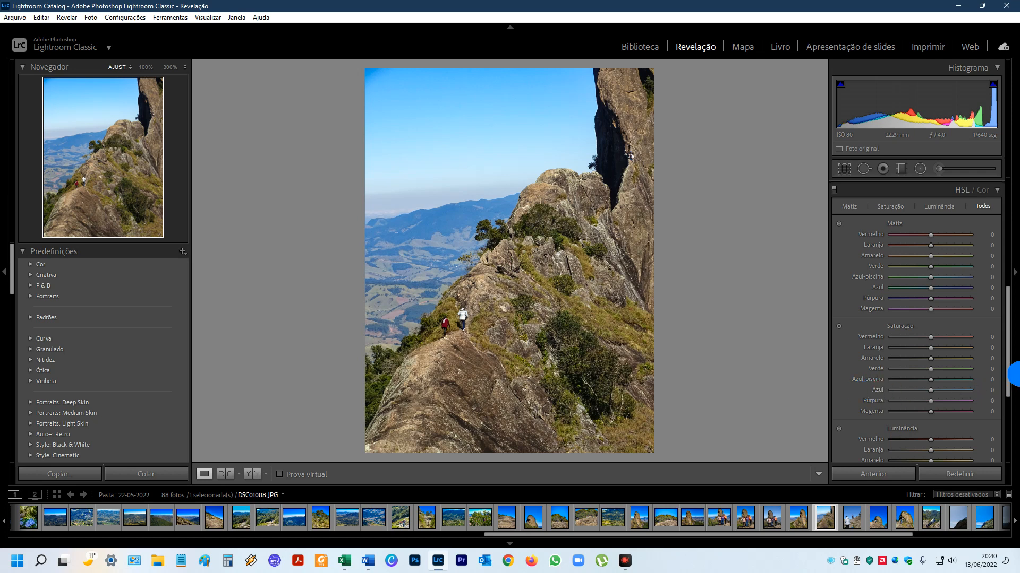
Test brightening the blues with Azul under Luminância and reset it to 0
{"action": "left_click_drag", "start_coordinate": [1011, 374], "coordinate": [1009, 412]}
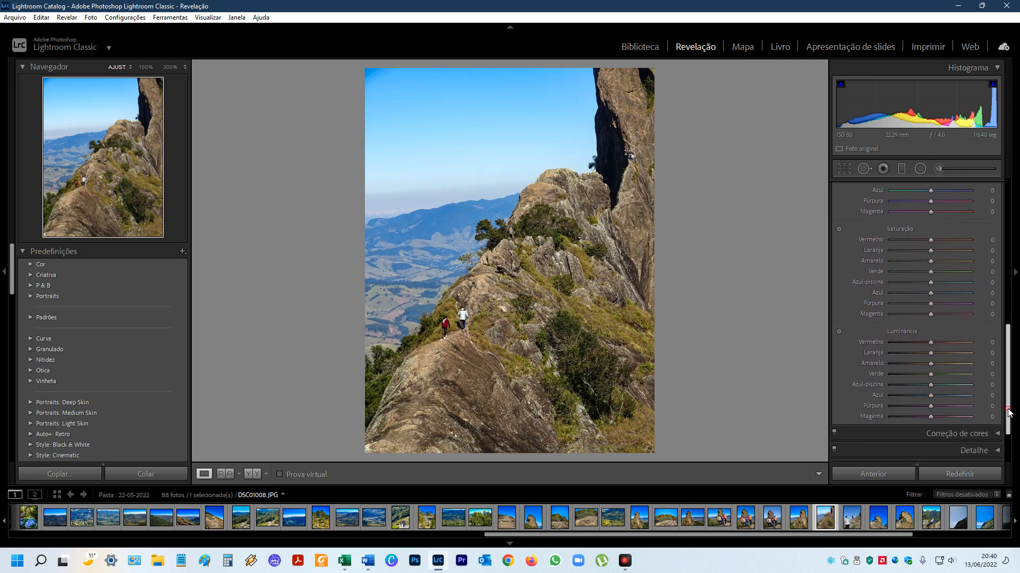
{"action": "mouse_move", "coordinate": [929, 394]}
{"action": "left_mouse_down"}
{"action": "mouse_move", "coordinate": [953, 396]}
{"action": "mouse_move", "coordinate": [896, 397]}
{"action": "mouse_move", "coordinate": [937, 397]}
{"action": "left_mouse_up"}
{"action": "left_click", "coordinate": [988, 401]}
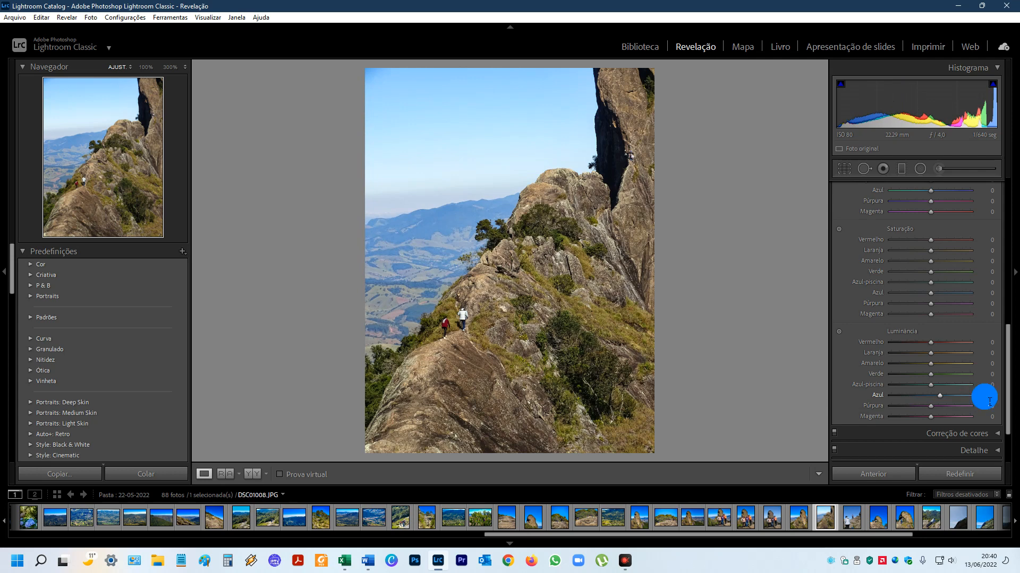
{"action": "type", "text": "0"}
{"action": "key", "text": "Return"}
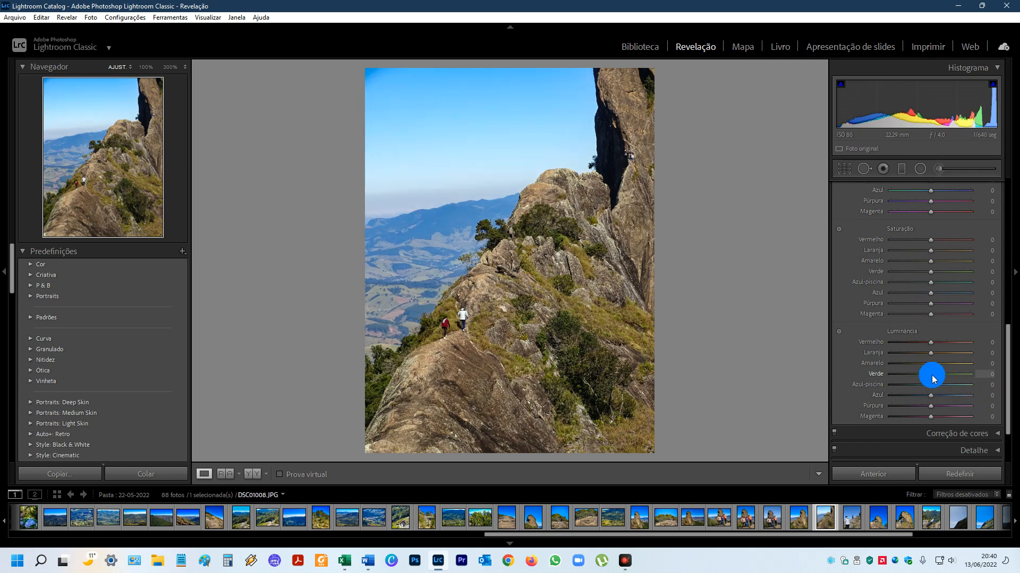
Test brighter greens with Verde at +100 under Luminância and reset it to 0
{"action": "left_click_drag", "start_coordinate": [946, 381], "coordinate": [909, 381]}
{"action": "left_click_drag", "start_coordinate": [973, 383], "coordinate": [993, 386]}
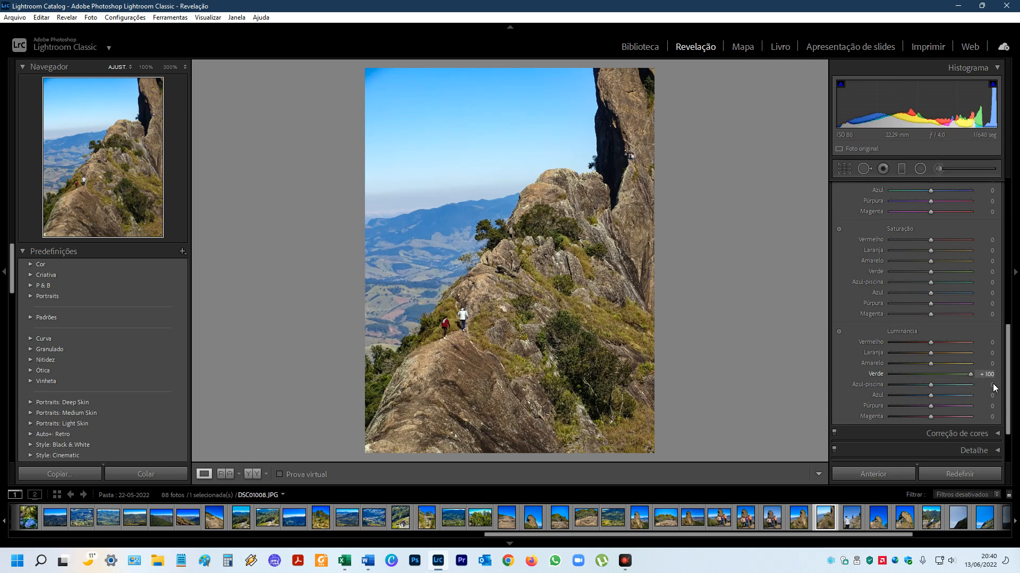
{"action": "left_click", "coordinate": [989, 376]}
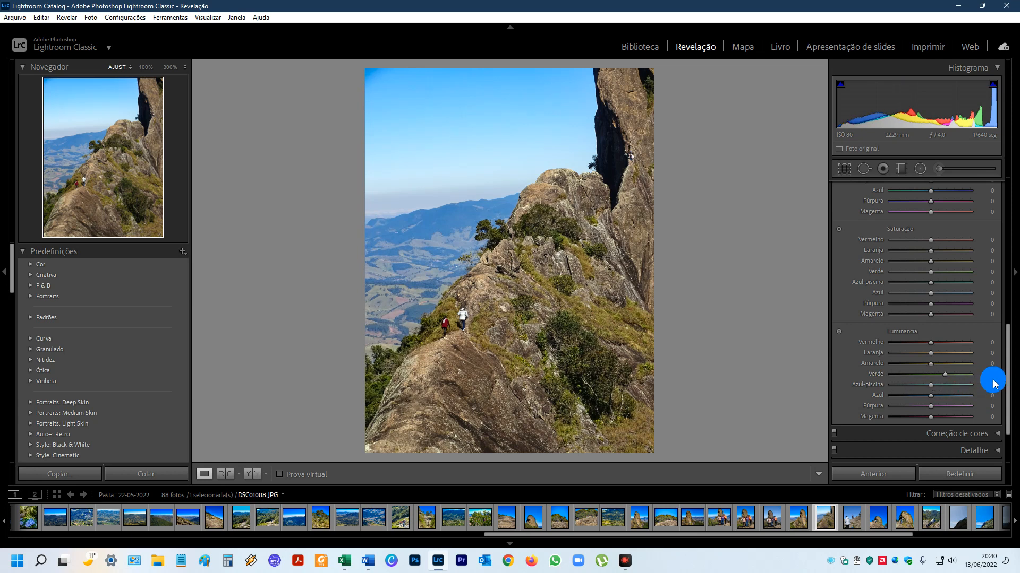
{"action": "double_click", "coordinate": [874, 373]}
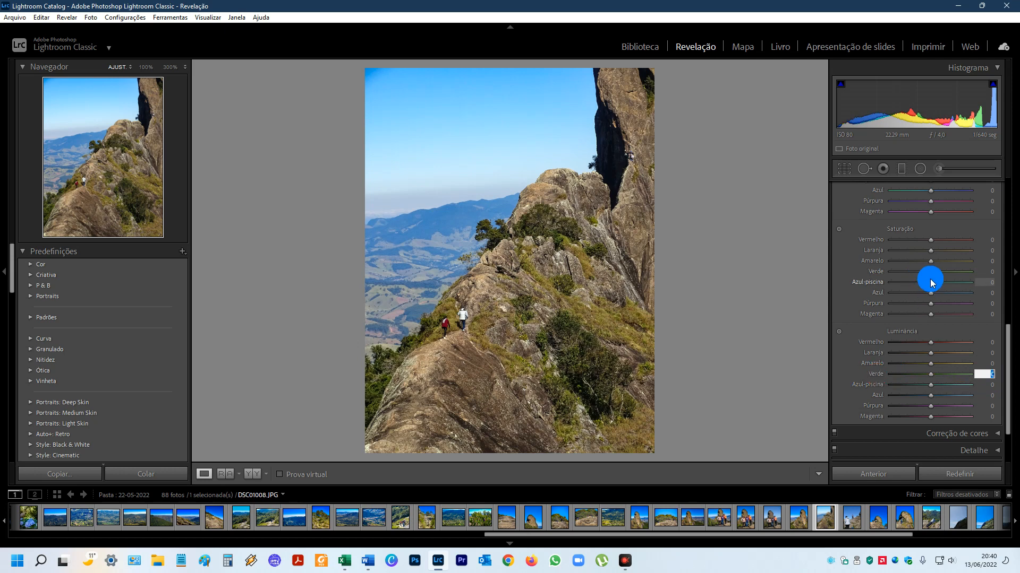
Test stronger greens with Verde at +100 under Saturação and reset it to 0
{"action": "left_click_drag", "start_coordinate": [931, 271], "coordinate": [948, 275]}
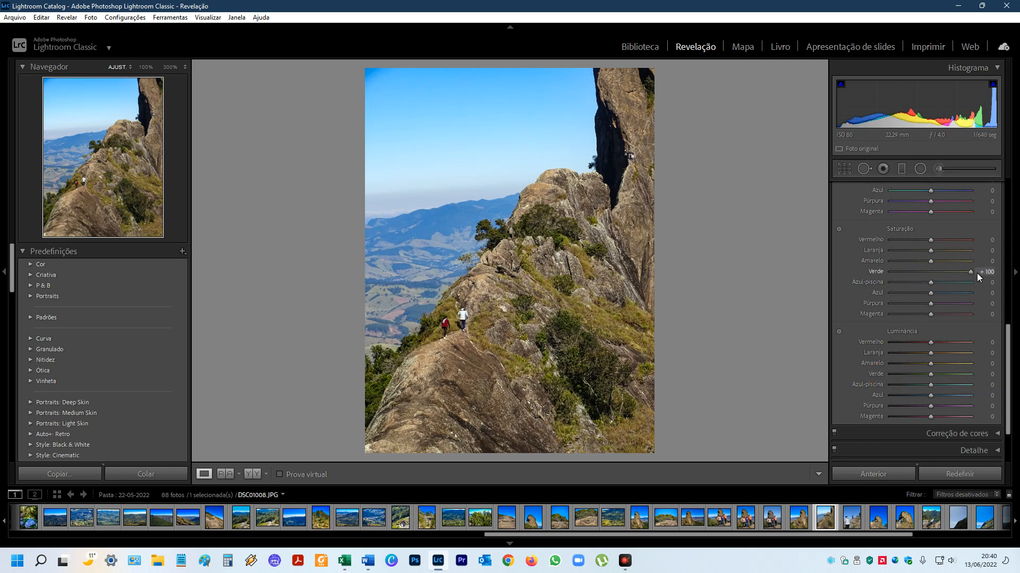
{"action": "left_click_drag", "start_coordinate": [861, 272], "coordinate": [914, 273]}
{"action": "double_click", "coordinate": [874, 270]}
{"action": "left_click", "coordinate": [879, 280]}
Test shifting the vegetation's hue with Verde at +100 and −100 under Matiz, and return it to 0
{"action": "left_click_drag", "start_coordinate": [1007, 351], "coordinate": [1014, 292]}
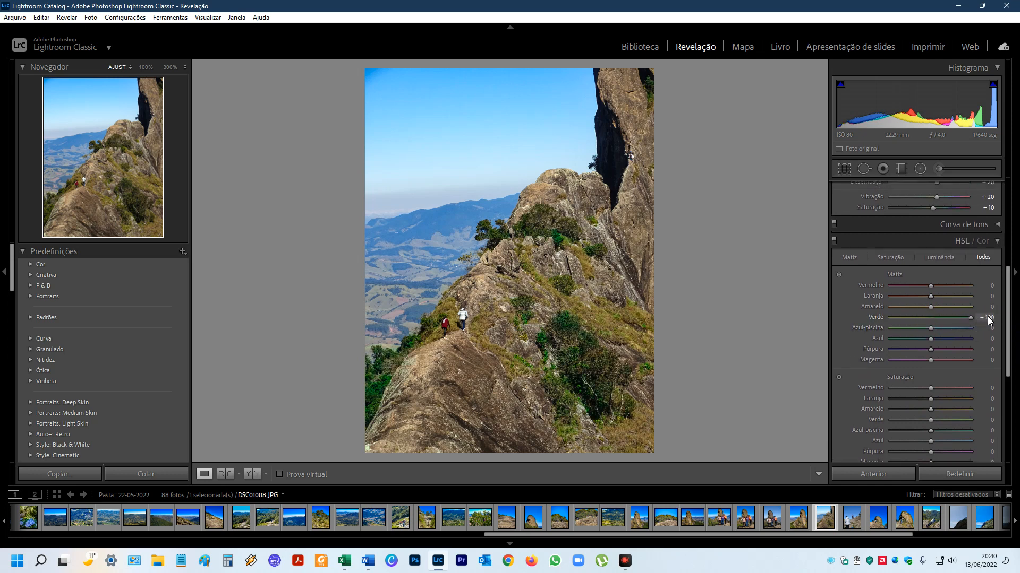
{"action": "left_click_drag", "start_coordinate": [957, 316], "coordinate": [857, 315]}
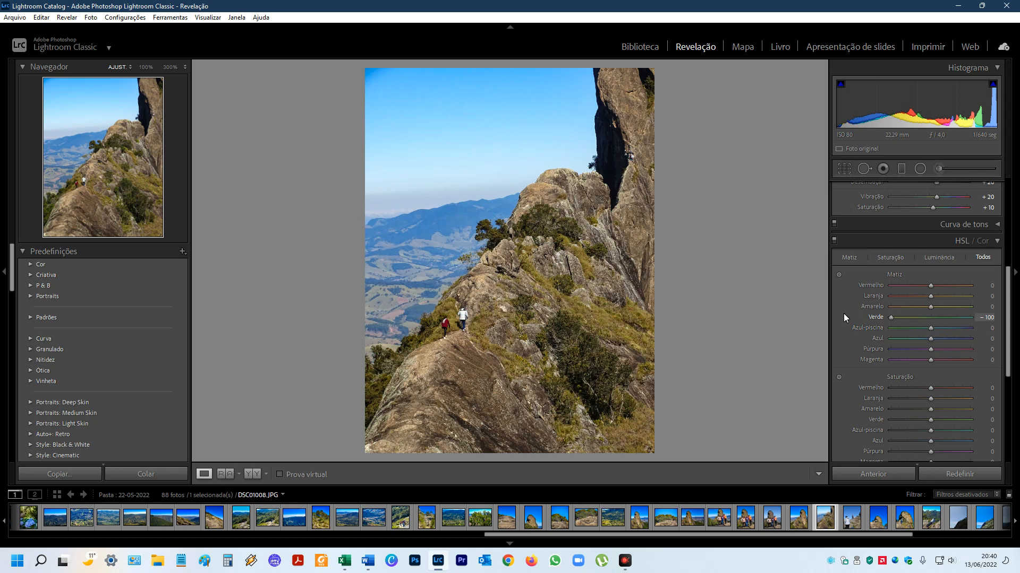
{"action": "mouse_move", "coordinate": [949, 320]}
{"action": "left_mouse_down"}
{"action": "mouse_move", "coordinate": [939, 320]}
{"action": "mouse_move", "coordinate": [973, 320]}
{"action": "mouse_move", "coordinate": [933, 320]}
{"action": "left_mouse_up"}
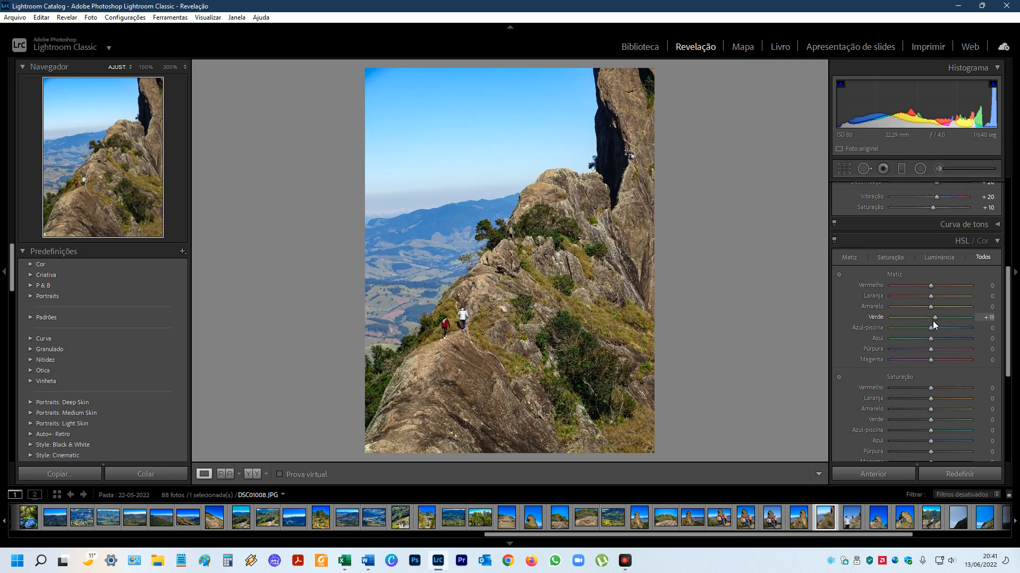
{"action": "double_click", "coordinate": [876, 317]}
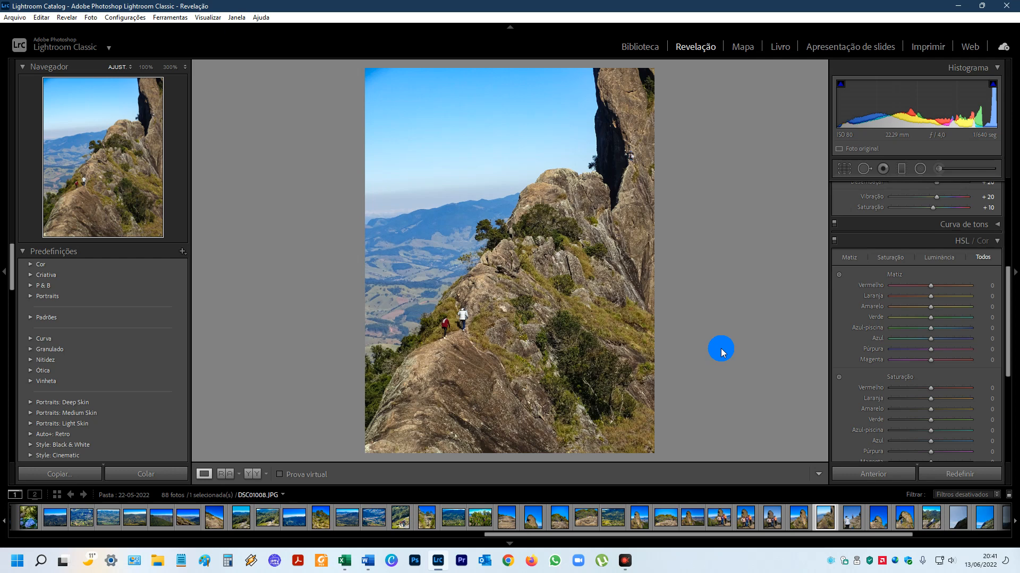
Activate the adjustment brush and start a new mask with a single dab in the upper sky
{"action": "left_click_drag", "start_coordinate": [1011, 309], "coordinate": [1009, 202]}
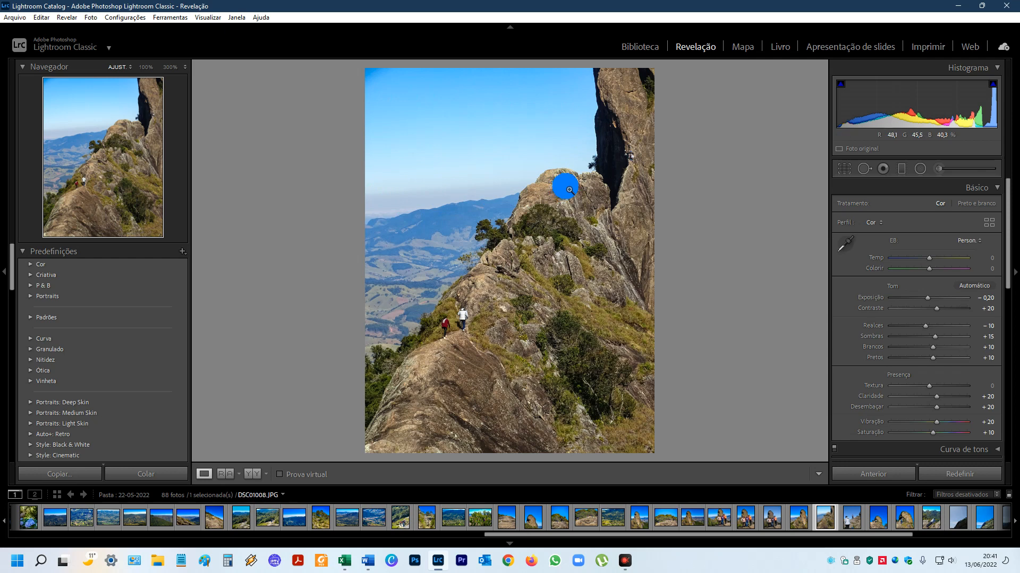
{"action": "left_click", "coordinate": [938, 171]}
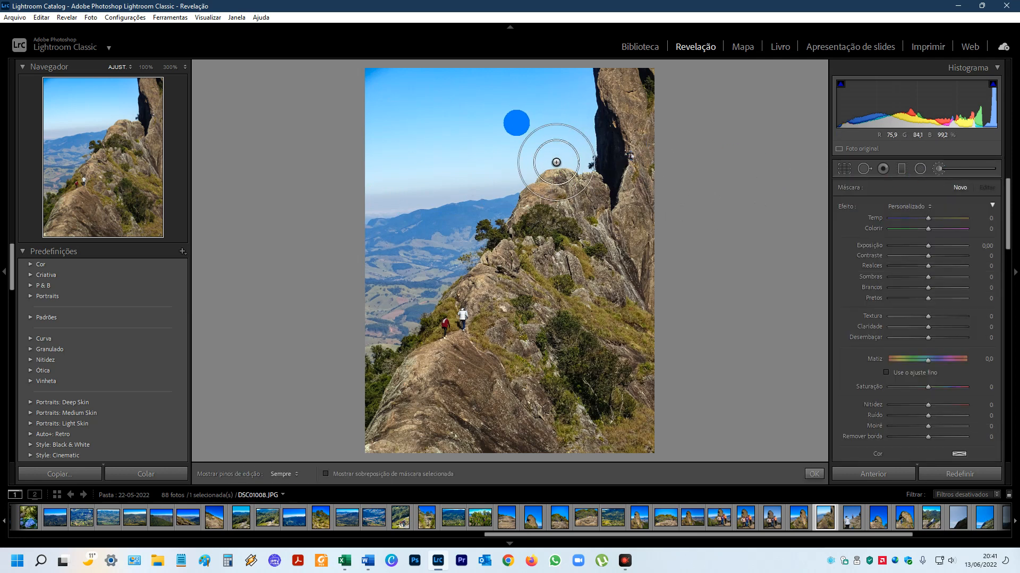
{"action": "right_click", "coordinate": [513, 122]}
{"action": "left_click", "coordinate": [508, 123]}
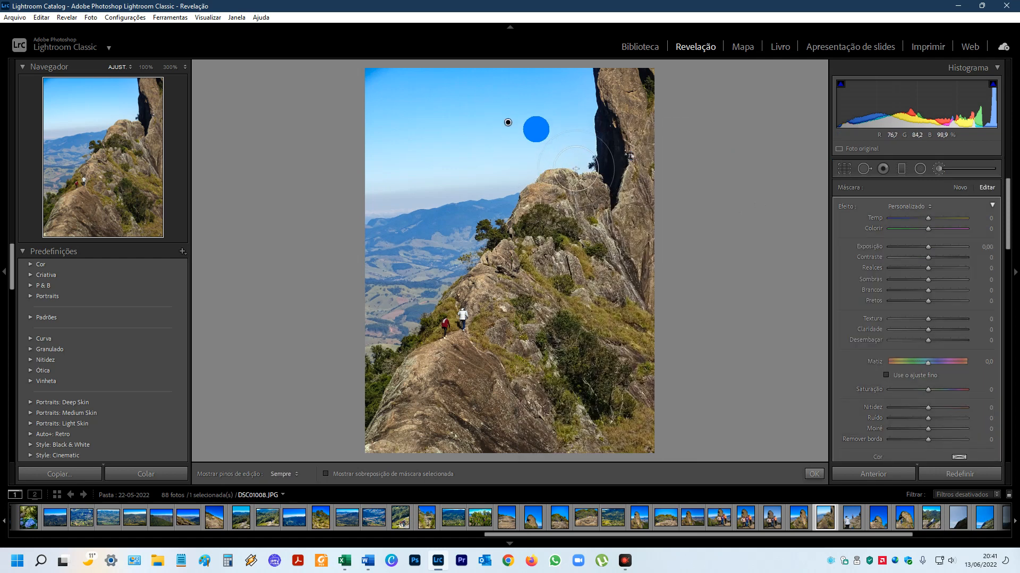
Reduce the adjustment brush size and delete the mask pin placed in the sky
{"action": "scroll", "coordinate": [572, 163], "scroll_direction": "down", "scroll_amount": 3}
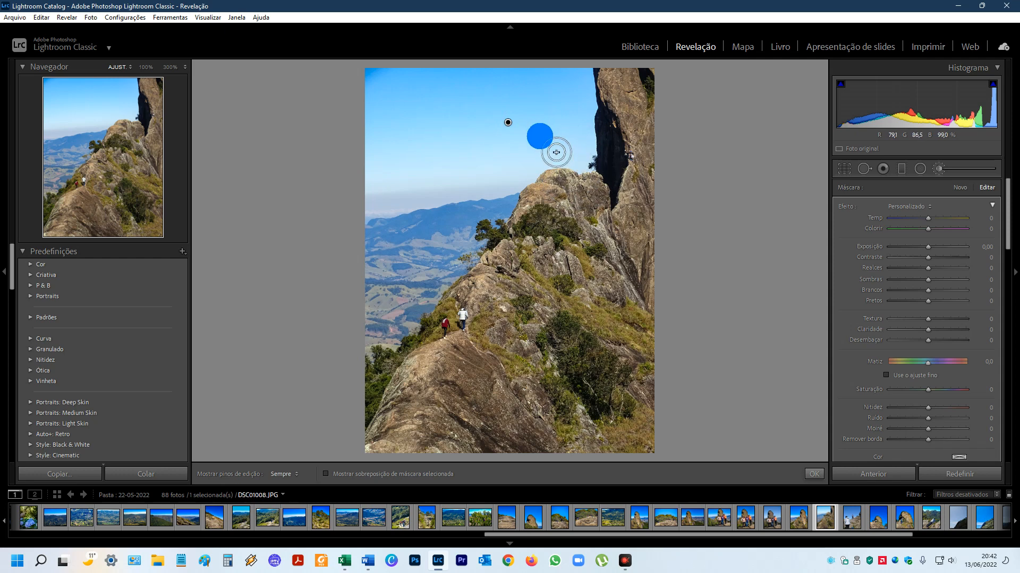
{"action": "scroll", "coordinate": [573, 170], "scroll_direction": "up", "scroll_amount": 2}
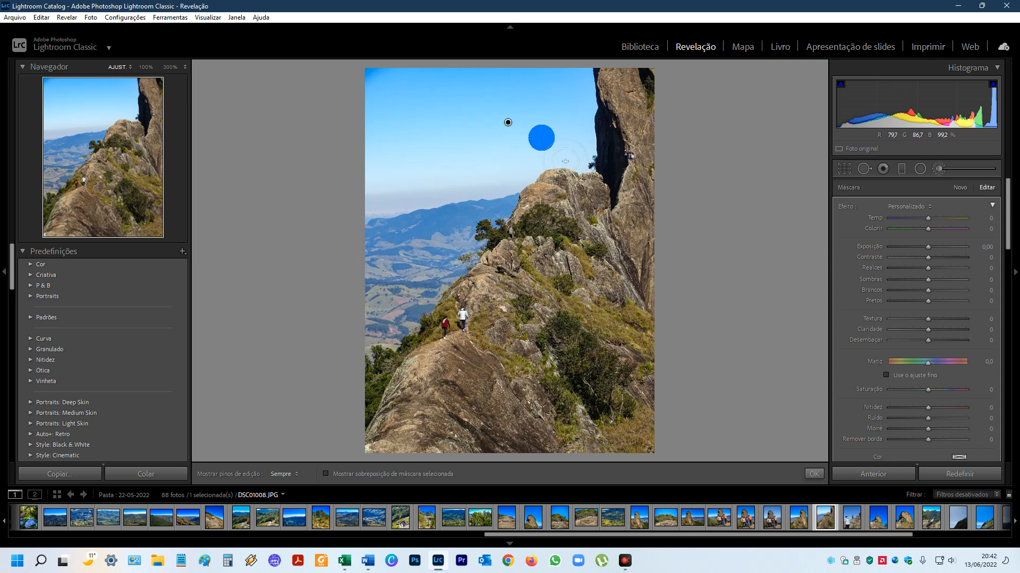
{"action": "key", "text": "plus"}
{"action": "key", "text": "plus"}
{"action": "key", "text": "minus"}
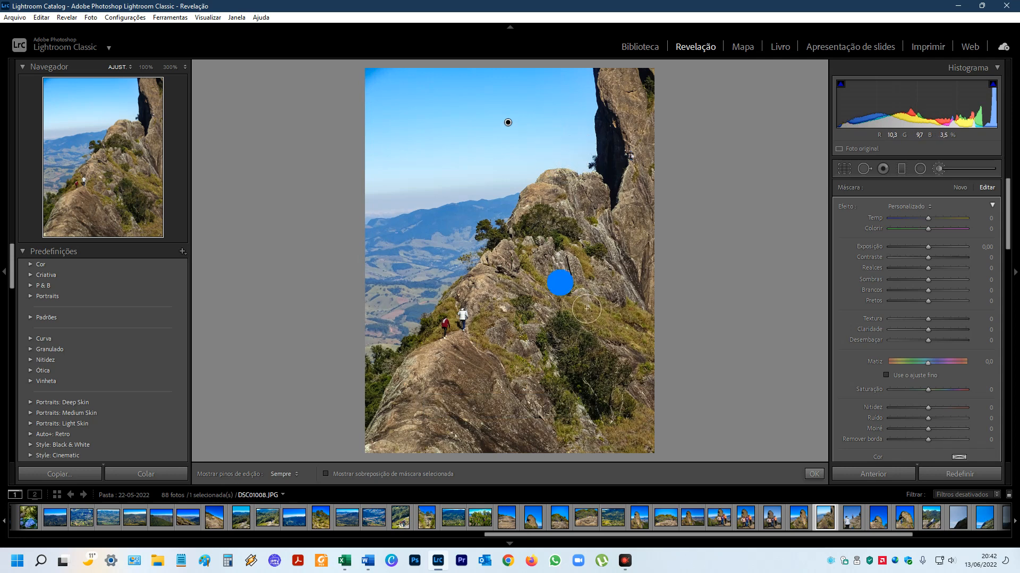
{"action": "left_click", "coordinate": [511, 123]}
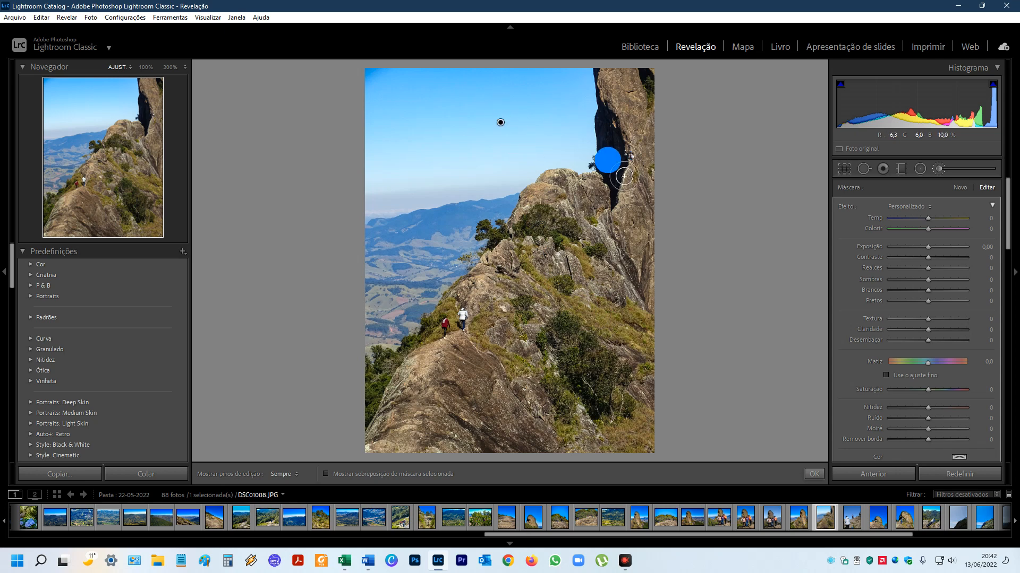
{"action": "key", "text": "Delete"}
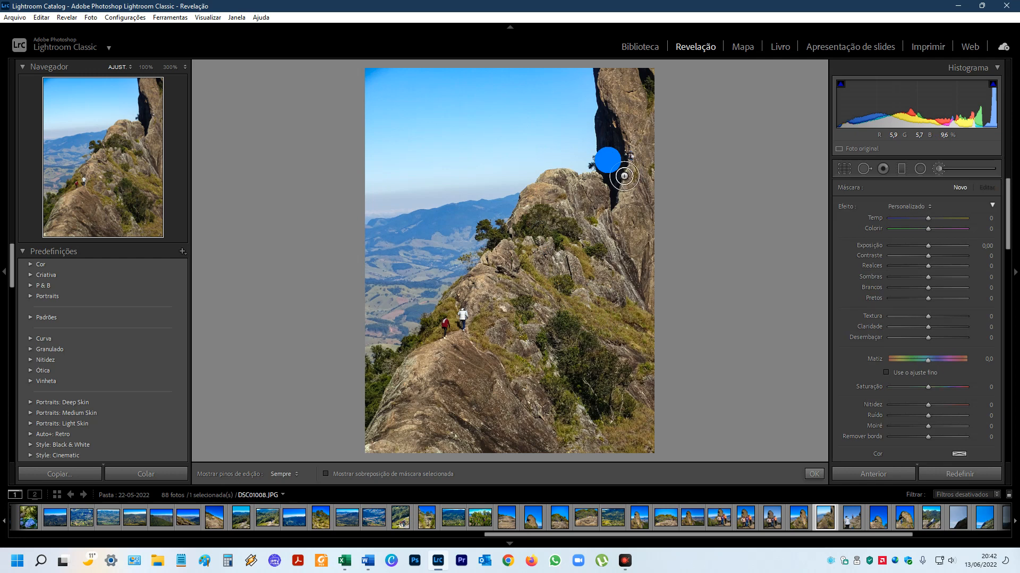
Paint a new adjustment brush mask over the sky, starting beside the rock peak, and undo the last stroke
{"action": "left_click", "coordinate": [936, 168]}
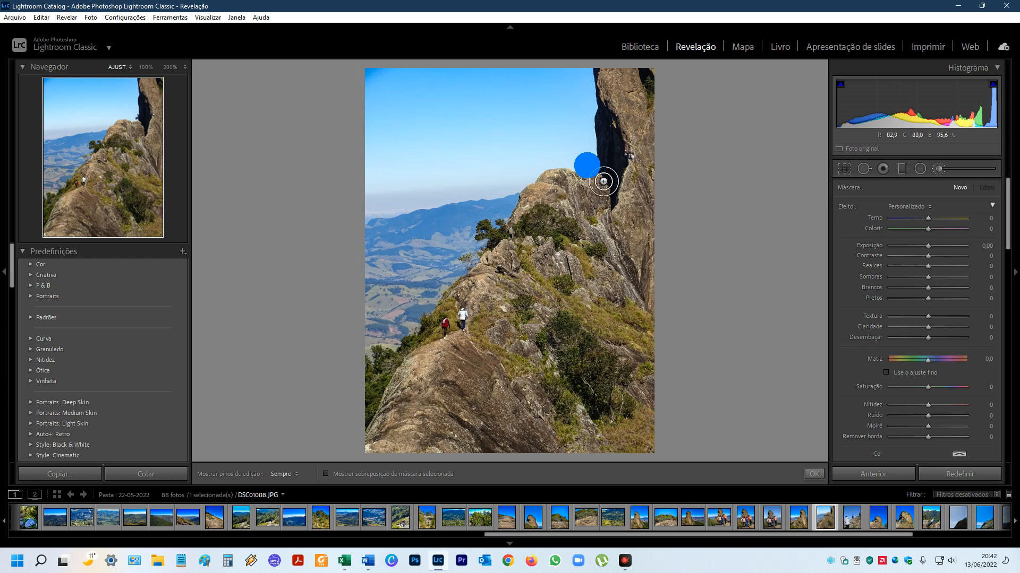
{"action": "key", "text": "h"}
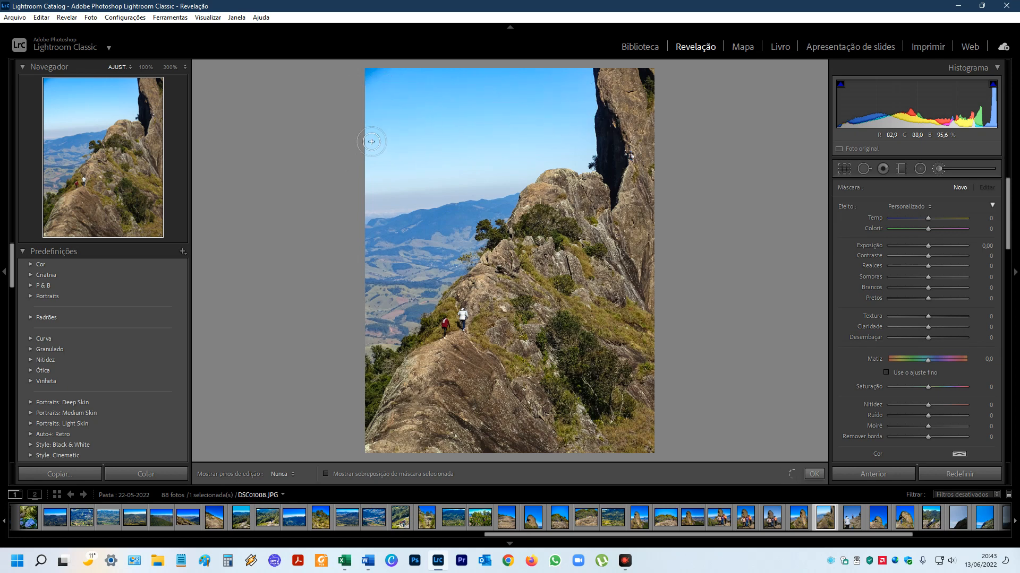
{"action": "left_click", "coordinate": [557, 142]}
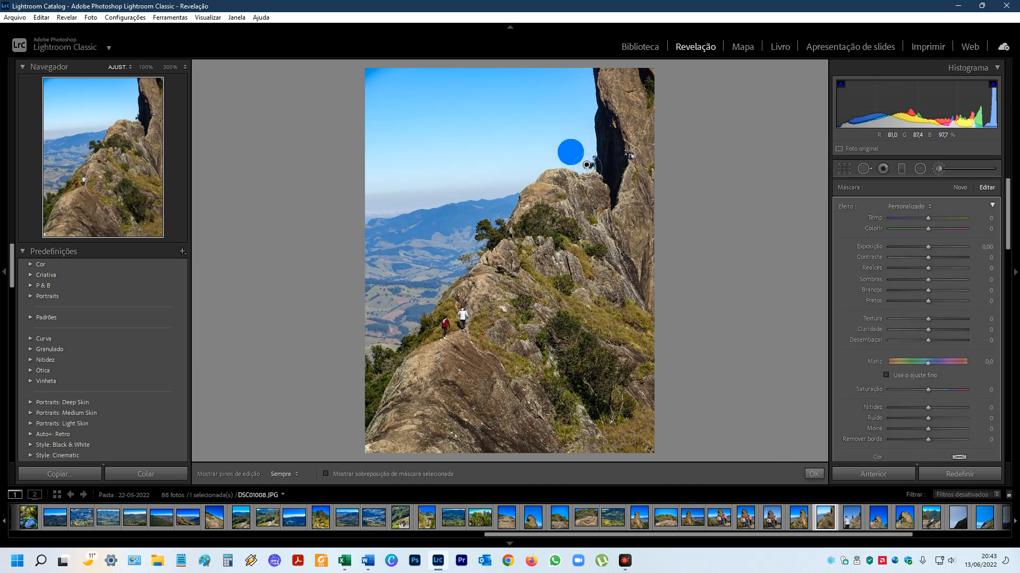
{"action": "left_click", "coordinate": [592, 169]}
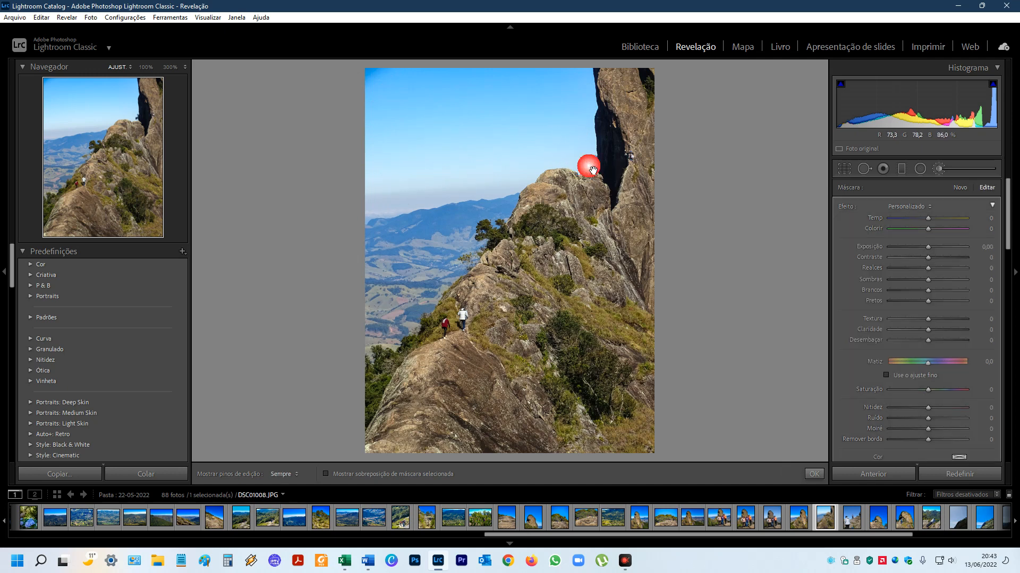
{"action": "left_click", "coordinate": [587, 166]}
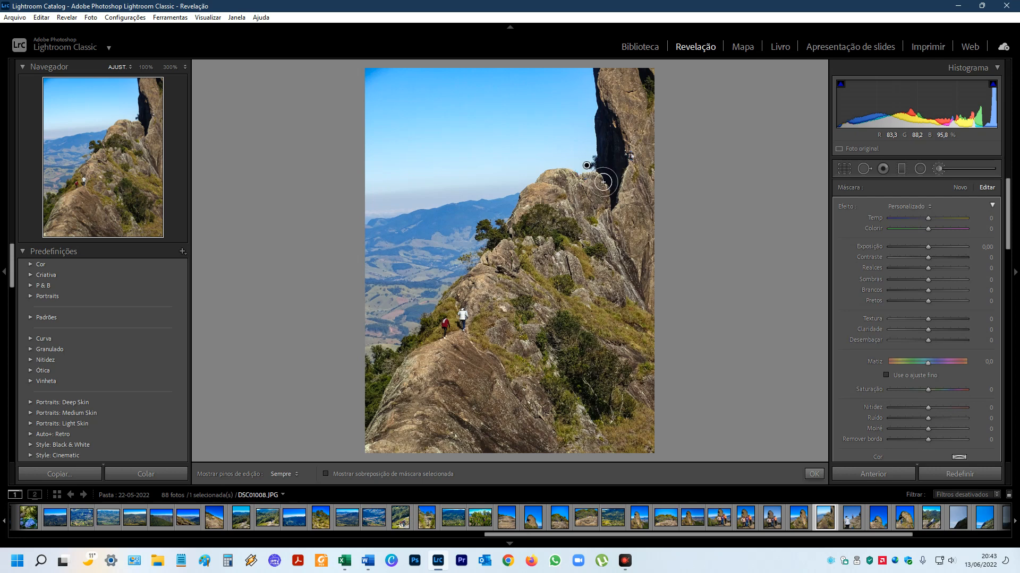
{"action": "left_click", "coordinate": [606, 207]}
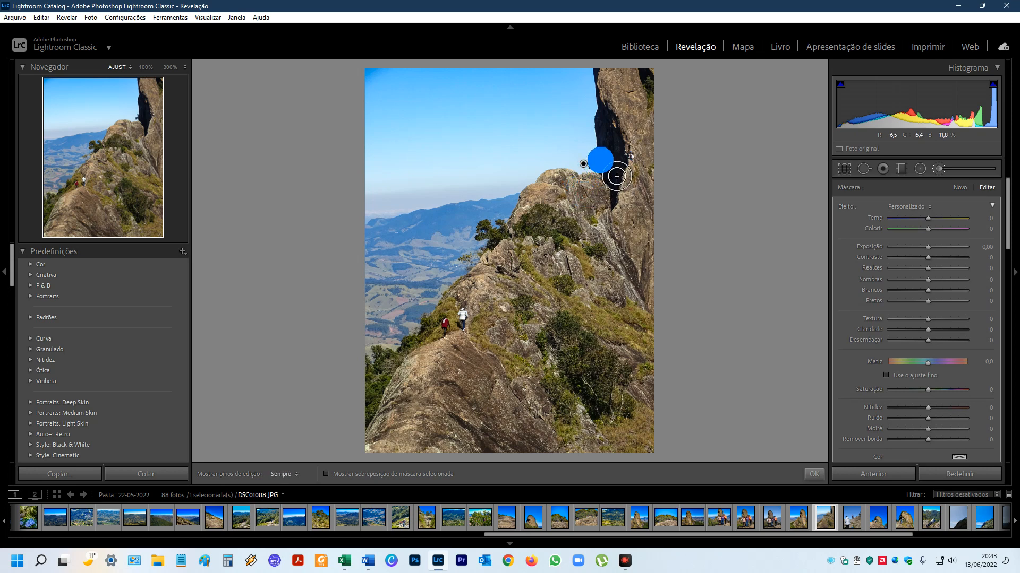
{"action": "key", "text": "ctrl+z"}
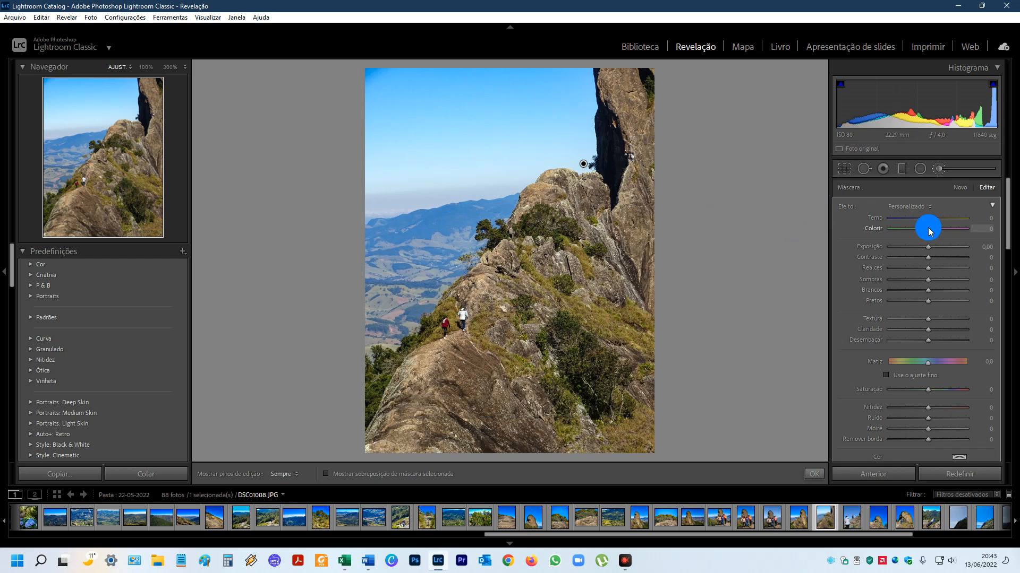
Set the mask's Colorir to 100 as a guide, paint the missed sky areas, and reset Colorir to 0
{"action": "left_click_drag", "start_coordinate": [929, 228], "coordinate": [976, 231]}
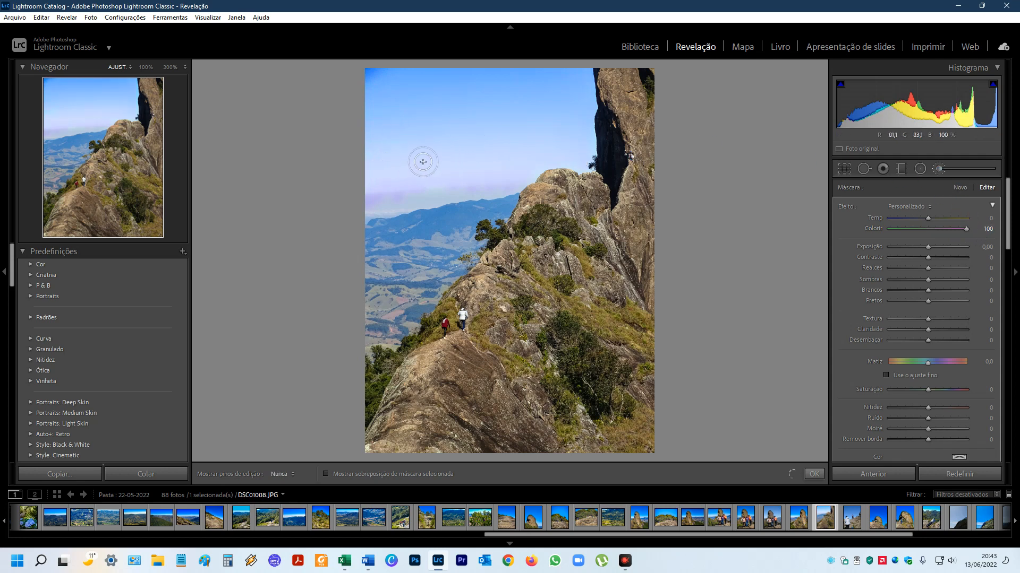
{"action": "key", "text": "h"}
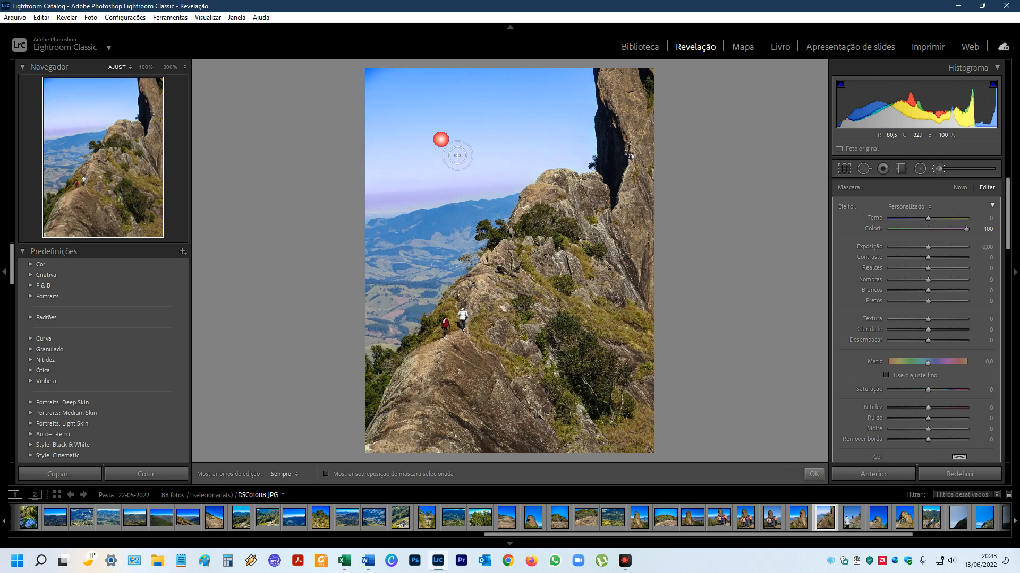
{"action": "left_click_drag", "start_coordinate": [600, 161], "coordinate": [501, 149]}
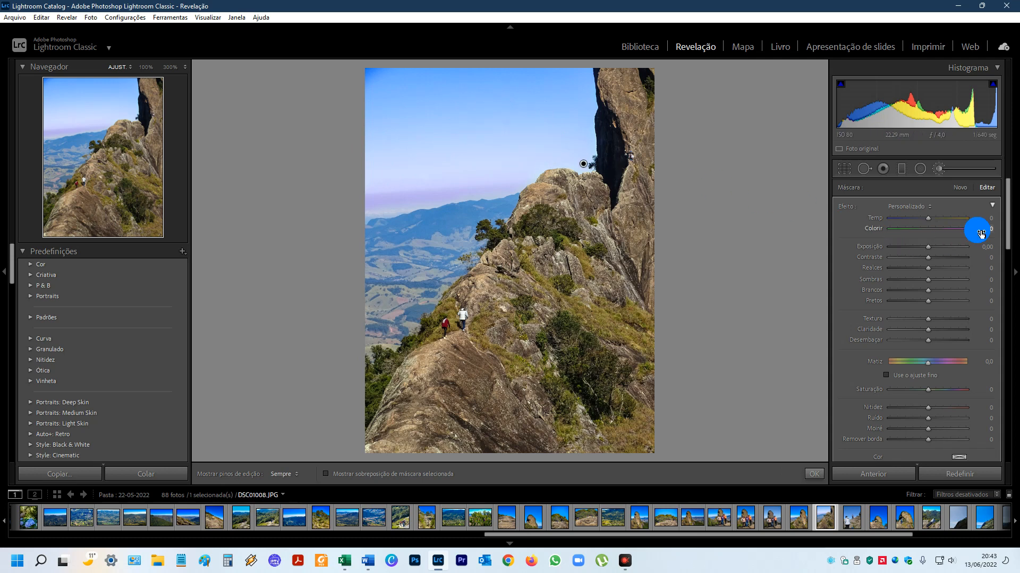
{"action": "double_click", "coordinate": [868, 227]}
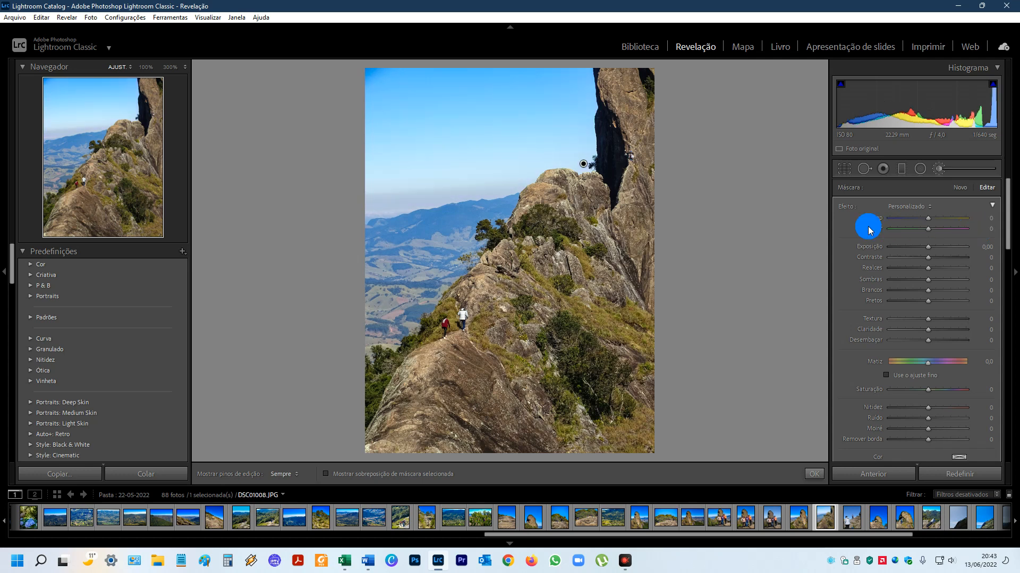
Test a cooler sky with the mask's Temp at −61 and reset it to 0
{"action": "left_click_drag", "start_coordinate": [927, 218], "coordinate": [903, 216]}
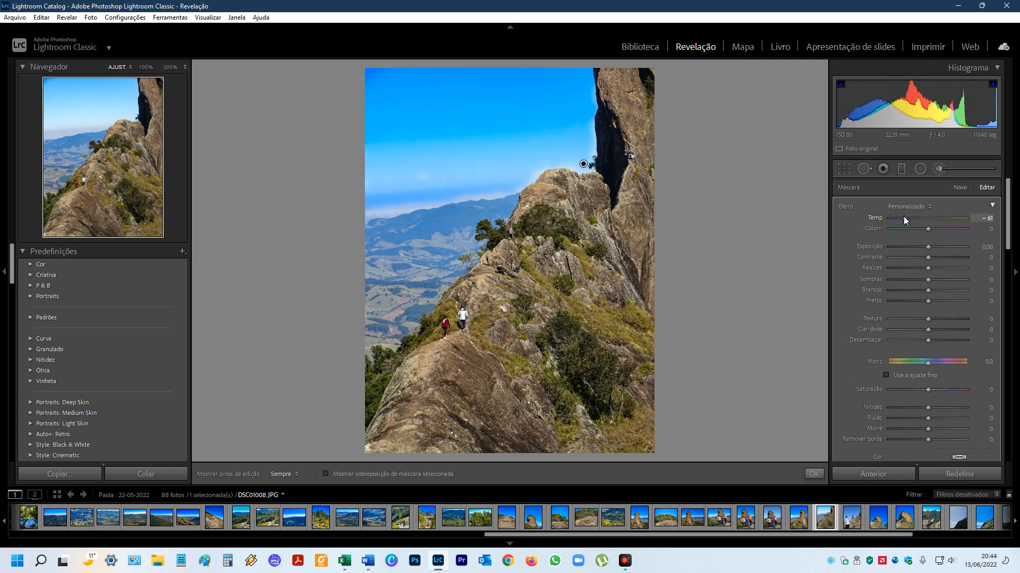
{"action": "left_click_drag", "start_coordinate": [903, 215], "coordinate": [903, 215]}
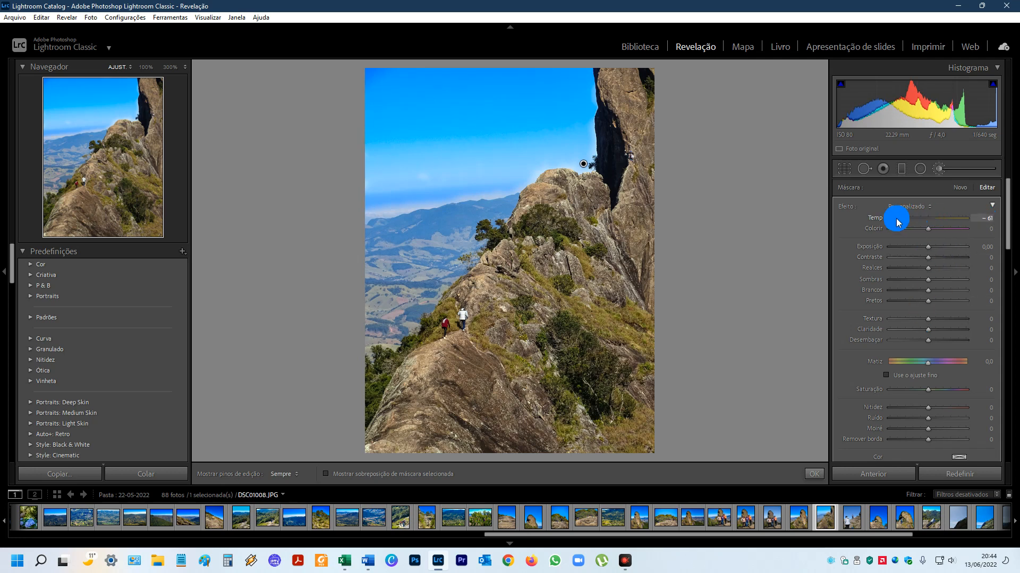
{"action": "double_click", "coordinate": [875, 218]}
Test turning the masked sky green with Matiz at −70,4 and return it to 0
{"action": "mouse_move", "coordinate": [926, 364]}
{"action": "left_mouse_down"}
{"action": "mouse_move", "coordinate": [945, 361]}
{"action": "mouse_move", "coordinate": [913, 358]}
{"action": "left_mouse_up"}
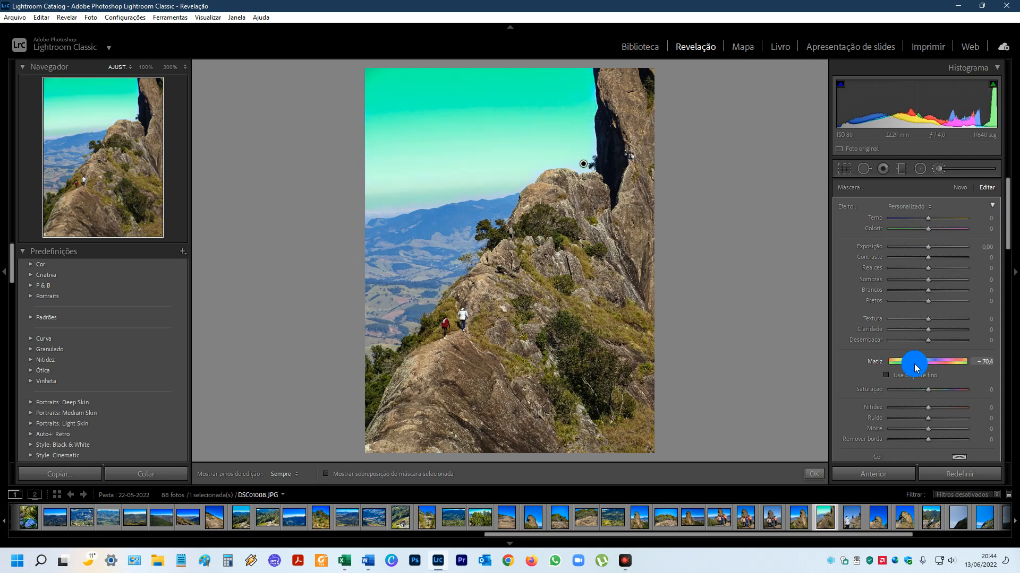
{"action": "left_click", "coordinate": [989, 362]}
{"action": "type", "text": "0"}
{"action": "key", "text": "Return"}
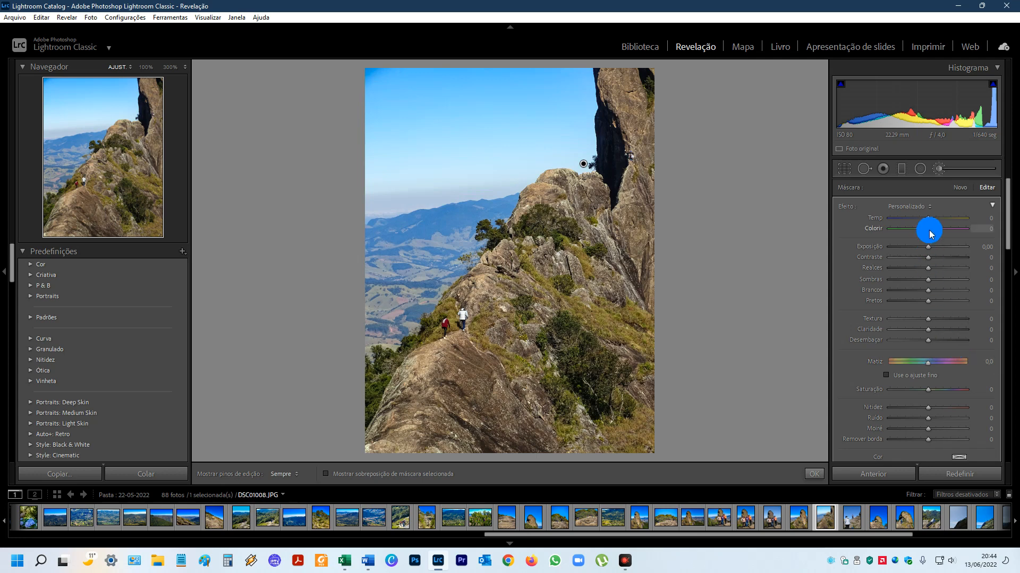
Tint the masked sky towards magenta with Colorir at 86
{"action": "left_click_drag", "start_coordinate": [928, 230], "coordinate": [961, 232]}
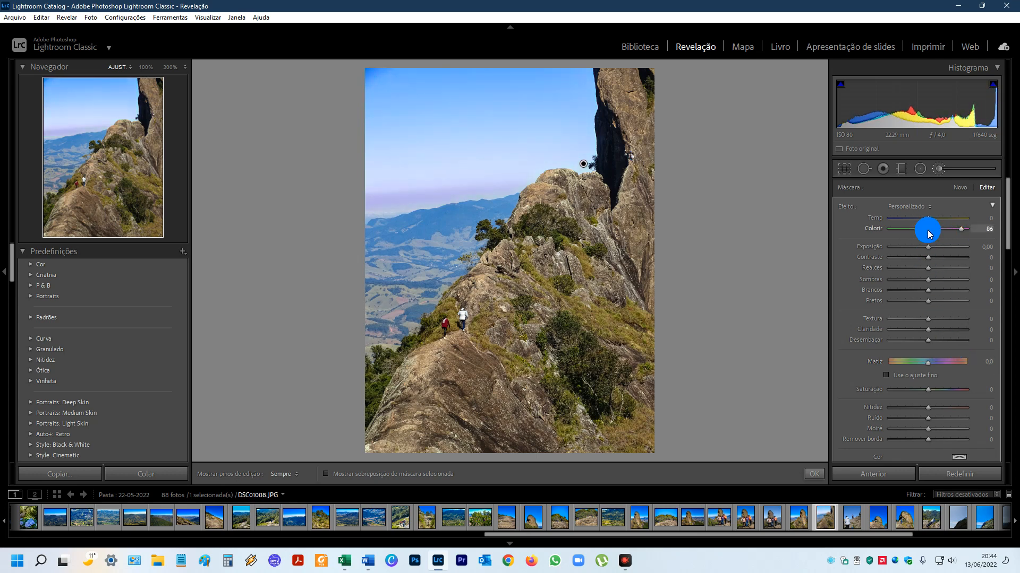
Reset the sky mask's Colorir to 0 and cool the sky by setting its Temp to −60
{"action": "double_click", "coordinate": [879, 229]}
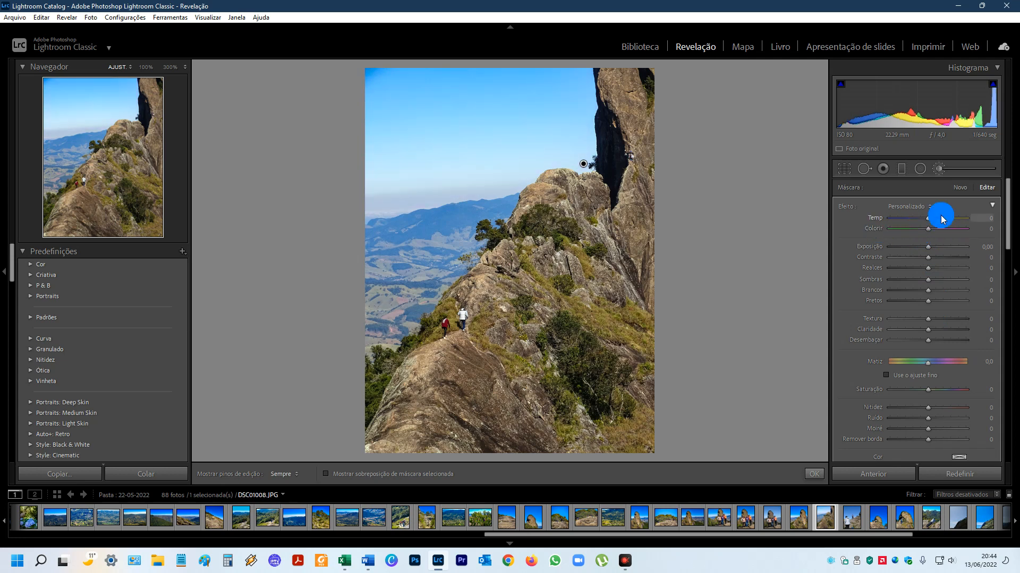
{"action": "left_click_drag", "start_coordinate": [928, 218], "coordinate": [909, 217]}
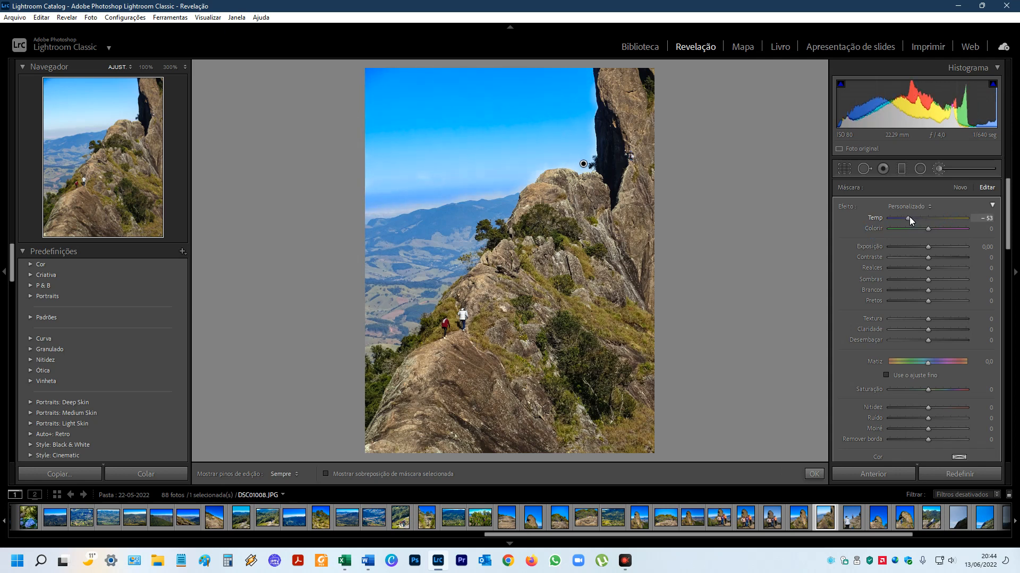
{"action": "left_click_drag", "start_coordinate": [909, 217], "coordinate": [906, 216]}
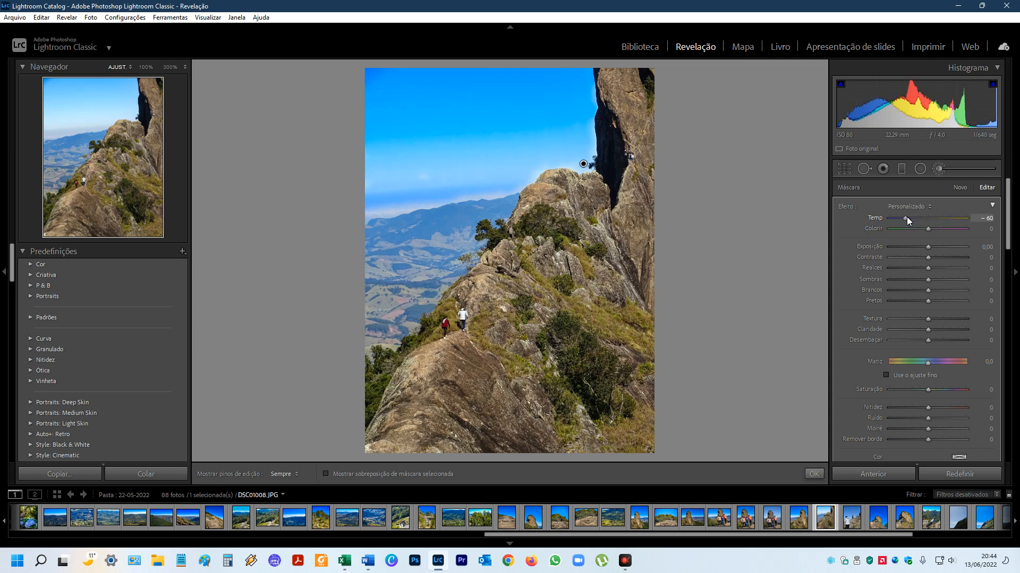
Hide the mask pin to check the sky's edges, paint the missed sky strip along the tall rock wall, and show the pin again
{"action": "key", "text": "h"}
{"action": "key", "text": "h"}
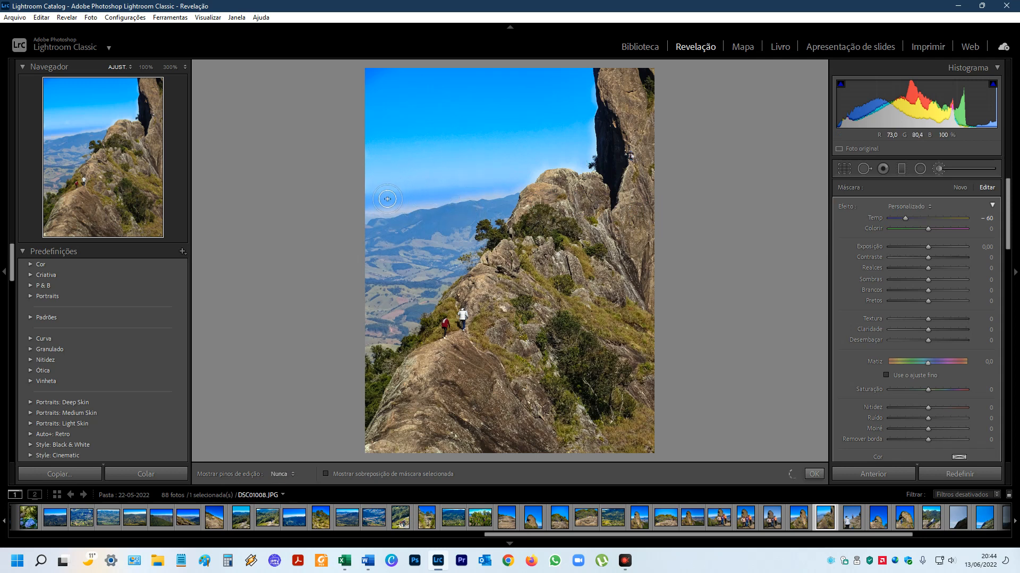
{"action": "key", "text": "h"}
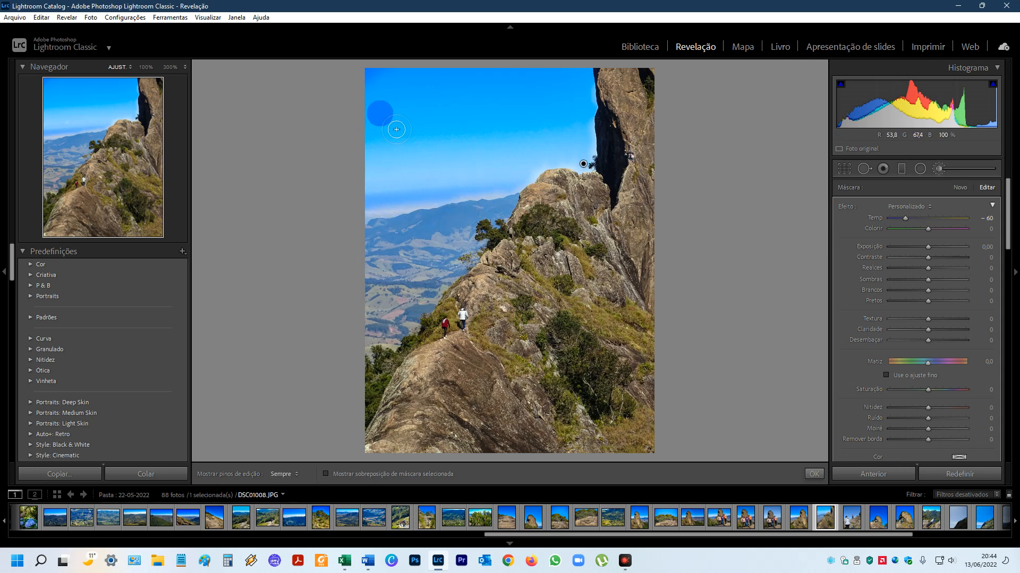
{"action": "key", "text": "h"}
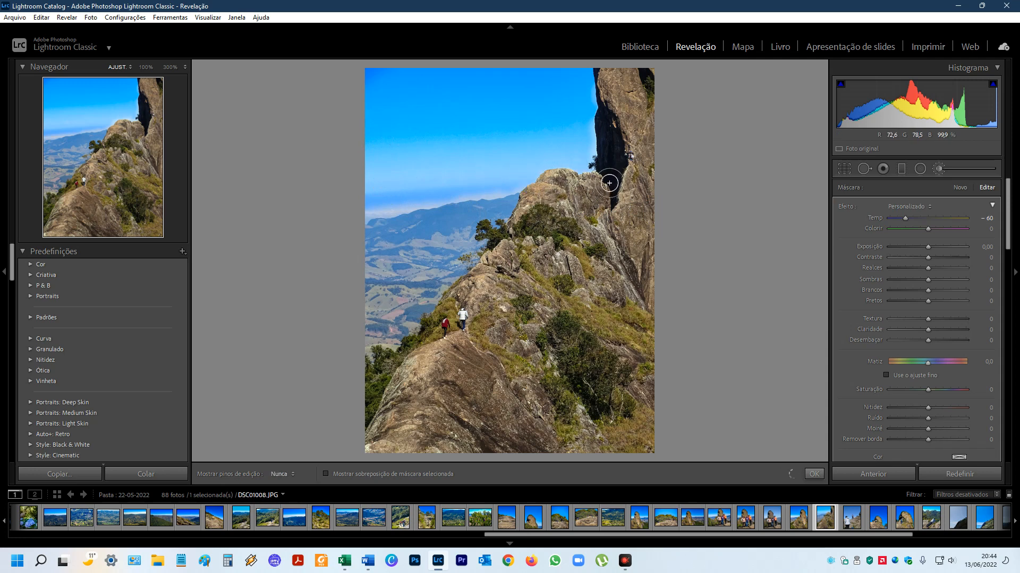
{"action": "mouse_move", "coordinate": [611, 160]}
{"action": "left_mouse_down"}
{"action": "mouse_move", "coordinate": [608, 140]}
{"action": "mouse_move", "coordinate": [612, 178]}
{"action": "mouse_move", "coordinate": [610, 81]}
{"action": "left_mouse_up"}
{"action": "key", "text": "h"}
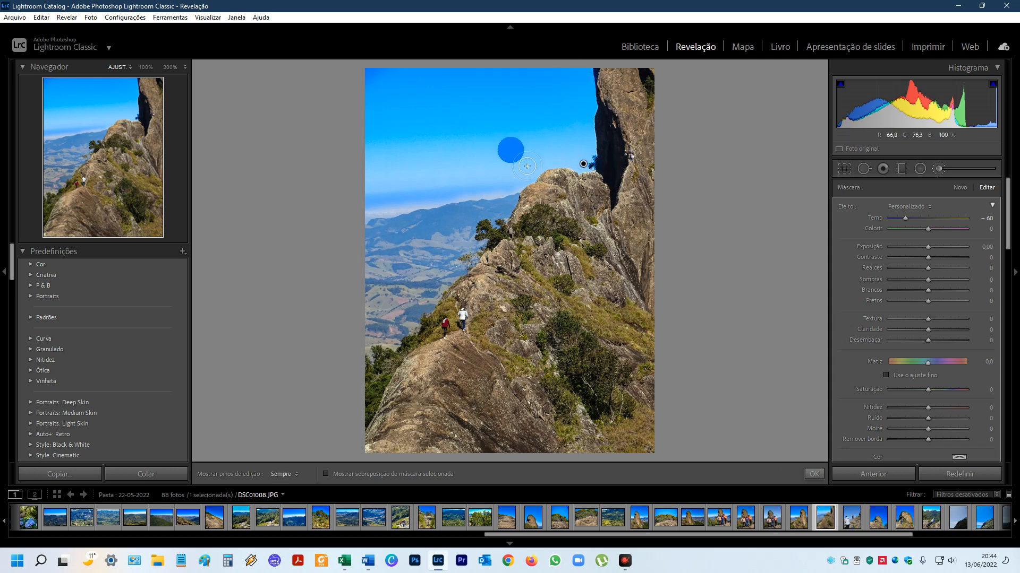
Try painting the mask over the pale haze strip above the distant mountains, and undo it
{"action": "key", "text": "h"}
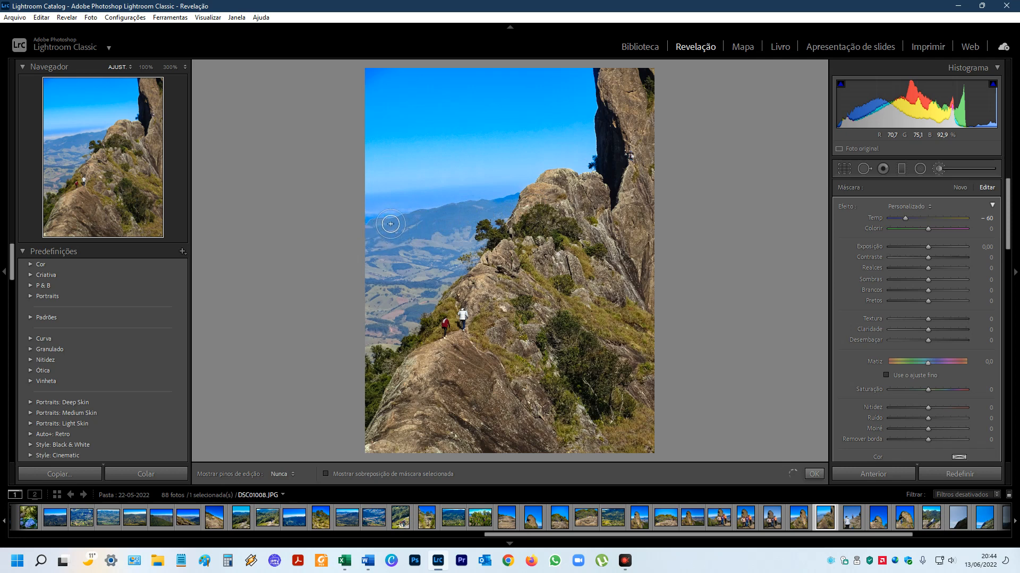
{"action": "left_click", "coordinate": [461, 162]}
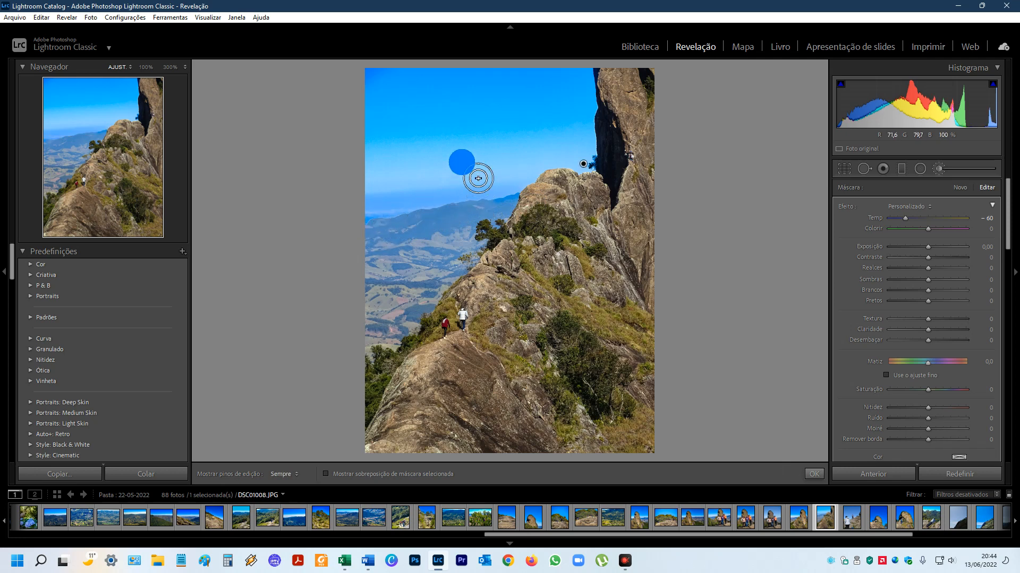
{"action": "key", "text": "ctrl+z"}
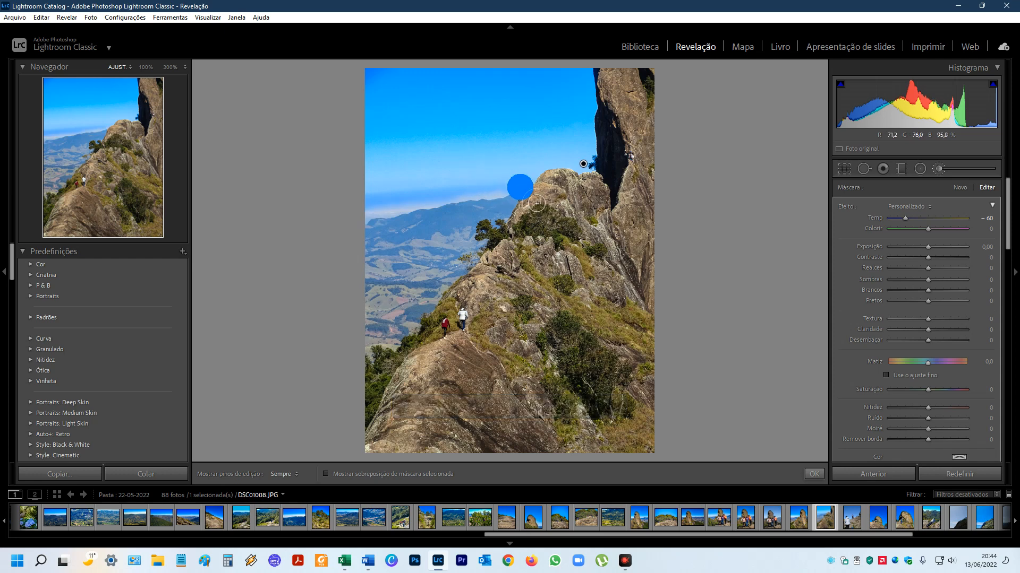
Paint the sky mask over the pale haze strip along the mountain horizon and check it with the pin hidden
{"action": "left_click_drag", "start_coordinate": [536, 205], "coordinate": [384, 227]}
{"action": "left_click", "coordinate": [446, 170]}
{"action": "right_click", "coordinate": [483, 157]}
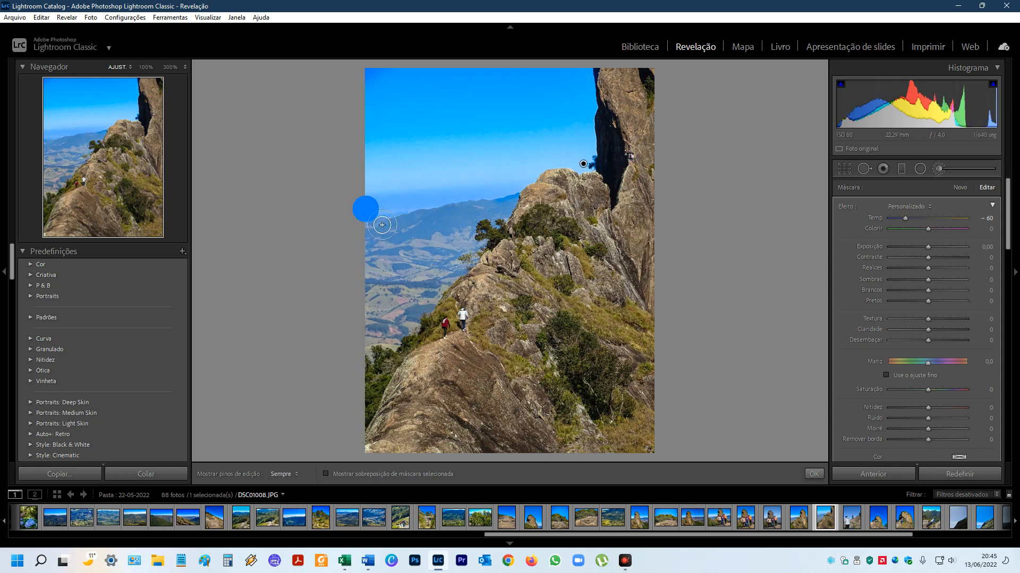
{"action": "key", "text": "h"}
{"action": "key", "text": "h"}
{"action": "right_click", "coordinate": [511, 171]}
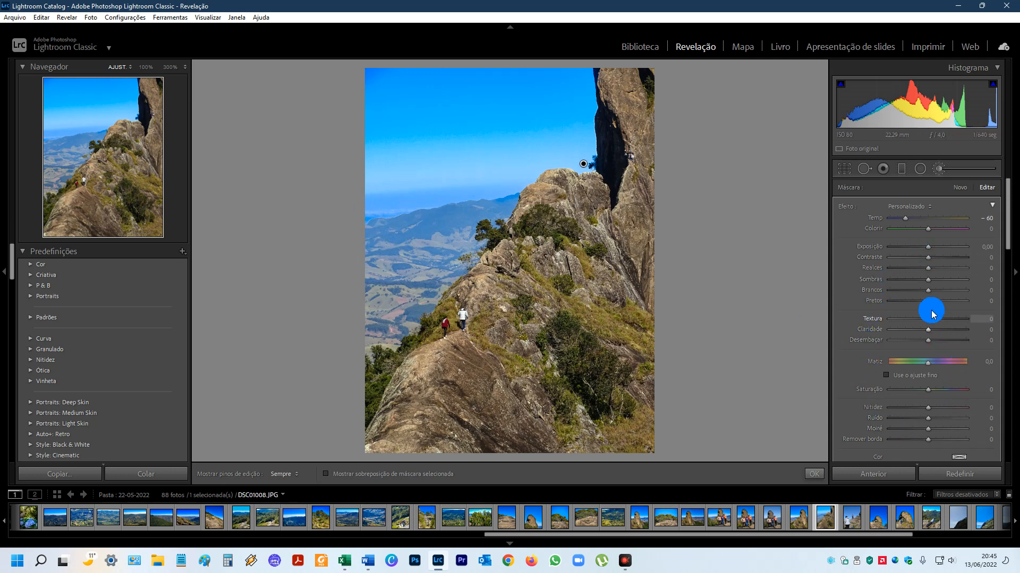
Test a slight increase of the mask's Pretos and return it to 0
{"action": "mouse_move", "coordinate": [928, 301]}
{"action": "left_mouse_down"}
{"action": "mouse_move", "coordinate": [952, 303]}
{"action": "mouse_move", "coordinate": [897, 299]}
{"action": "mouse_move", "coordinate": [934, 302]}
{"action": "left_mouse_up"}
{"action": "left_click", "coordinate": [986, 303]}
{"action": "type", "text": "0"}
{"action": "key", "text": "Return"}
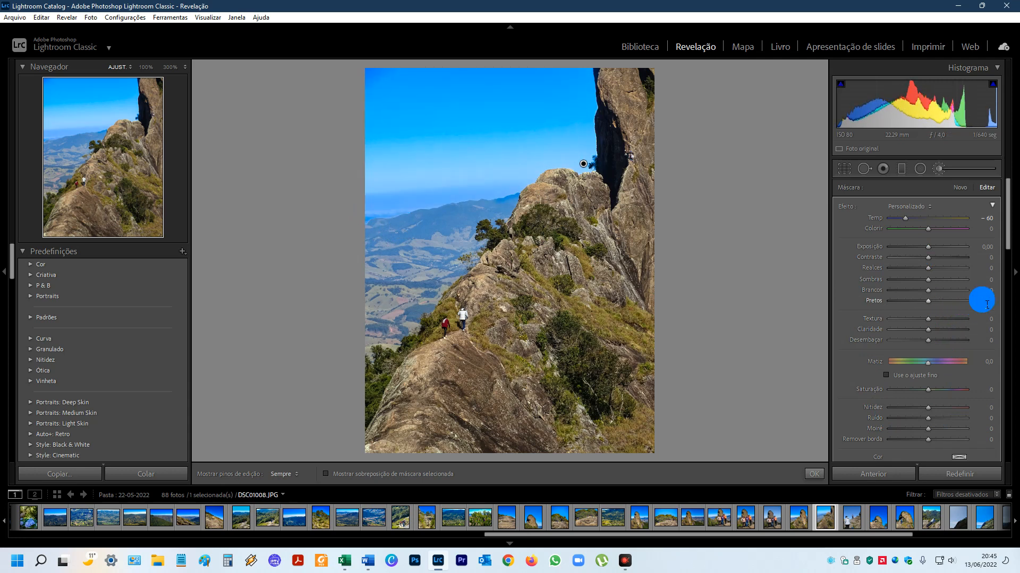
Check the brush's available Efeito presets and the sky mask's pin, and close the adjustment brush
{"action": "left_click", "coordinate": [930, 207]}
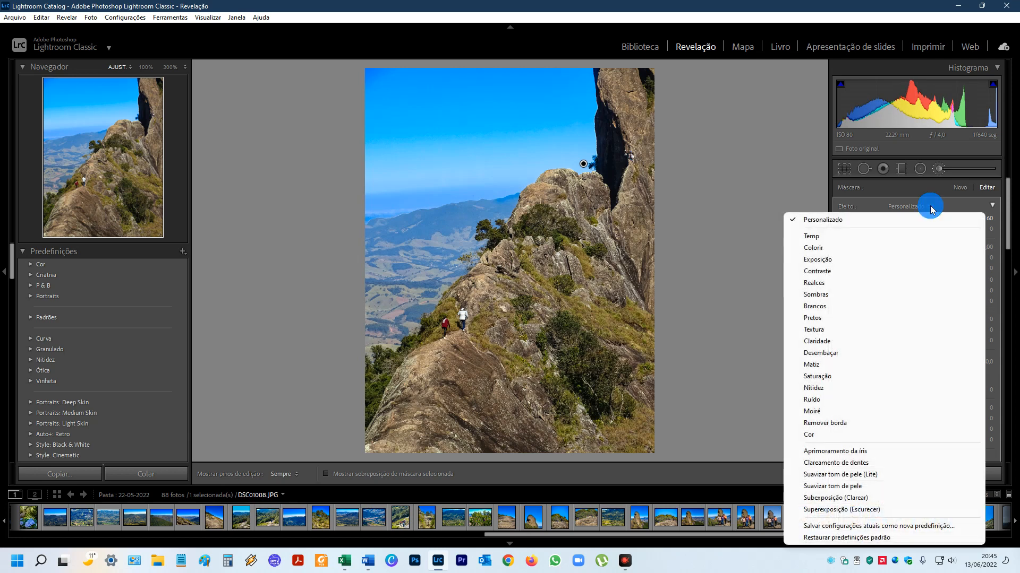
{"action": "left_click", "coordinate": [766, 213]}
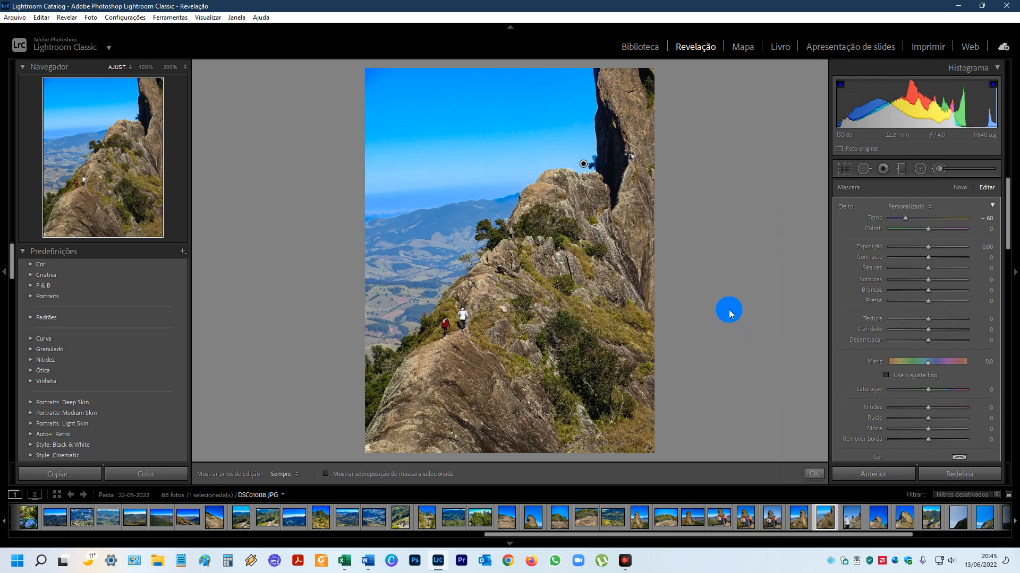
{"action": "left_click", "coordinate": [939, 170]}
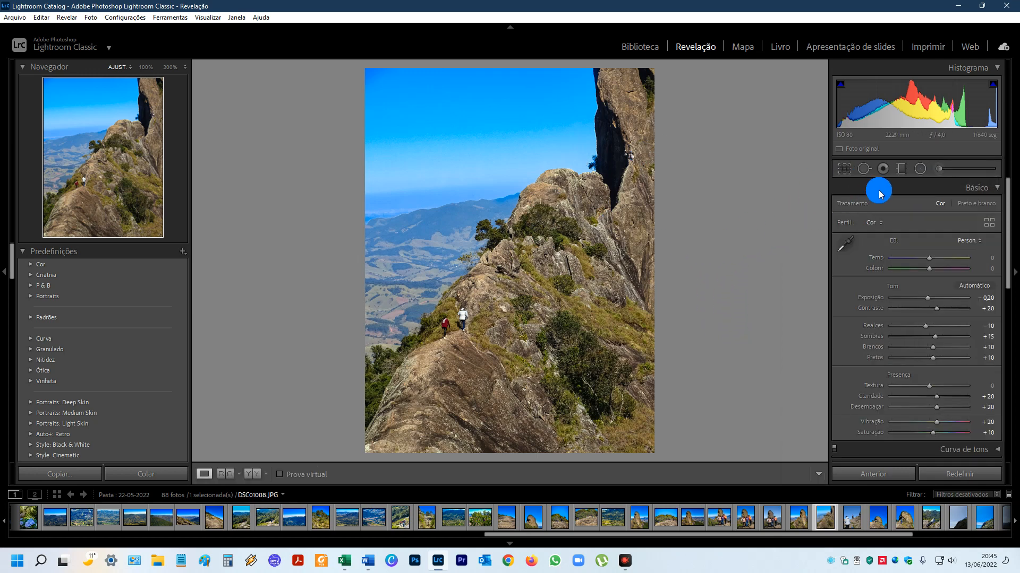
{"action": "left_click", "coordinate": [938, 169]}
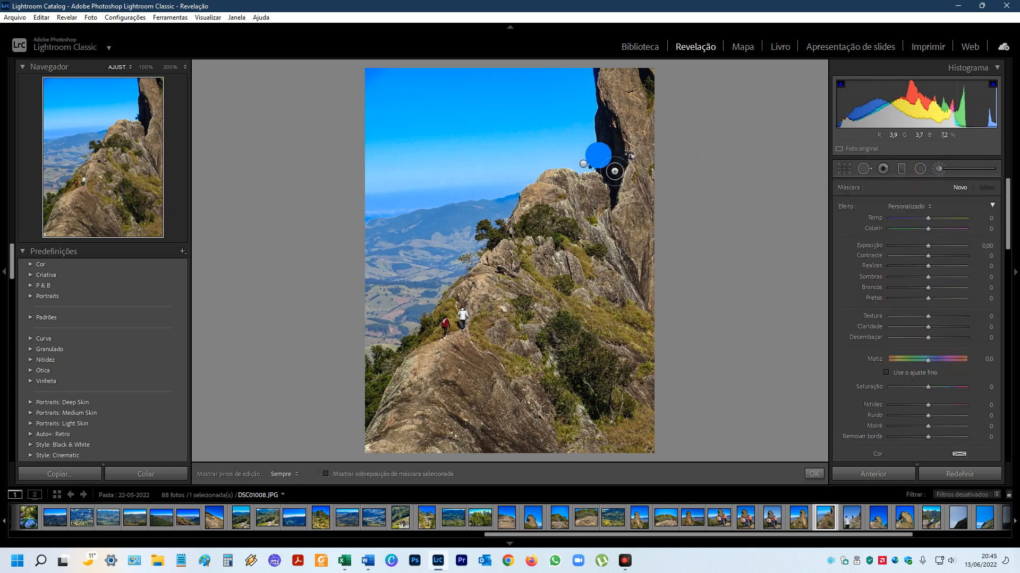
{"action": "mouse_move", "coordinate": [587, 169]}
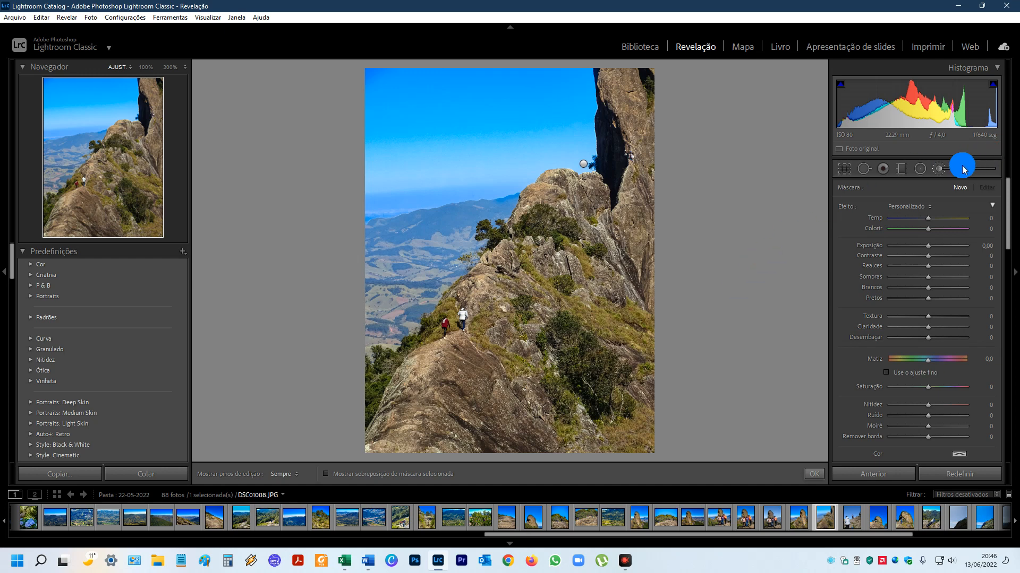
{"action": "left_click", "coordinate": [938, 171]}
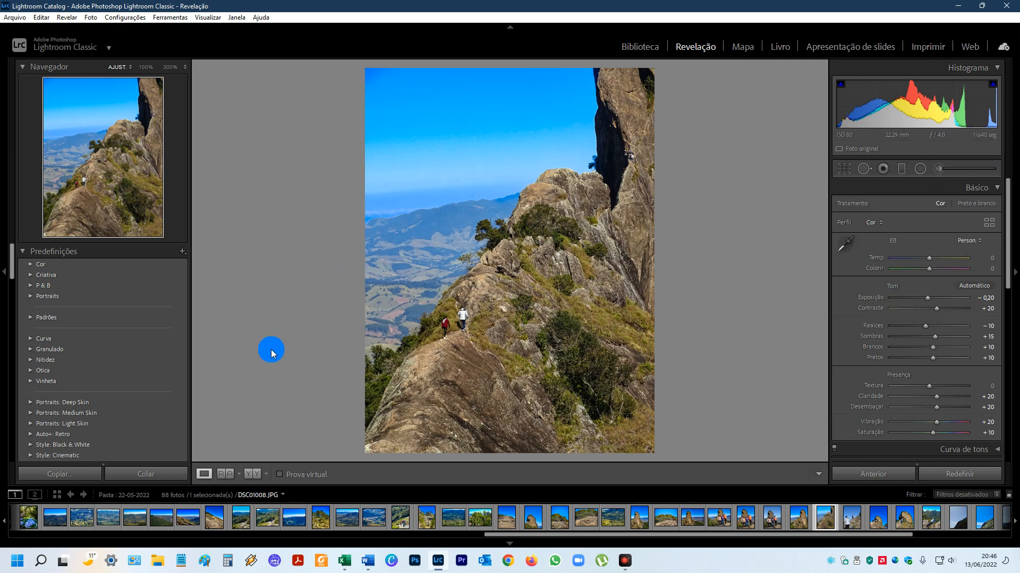
Compare the photo before and after side by side, examining the hikers, the sky and the trees at 100%
{"action": "left_click", "coordinate": [256, 475]}
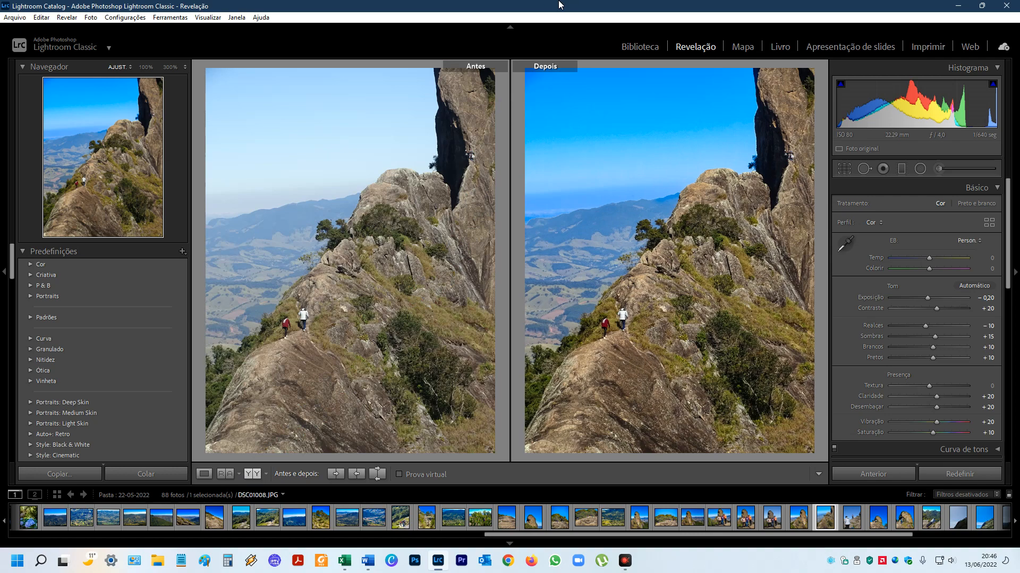
{"action": "left_click", "coordinate": [619, 321]}
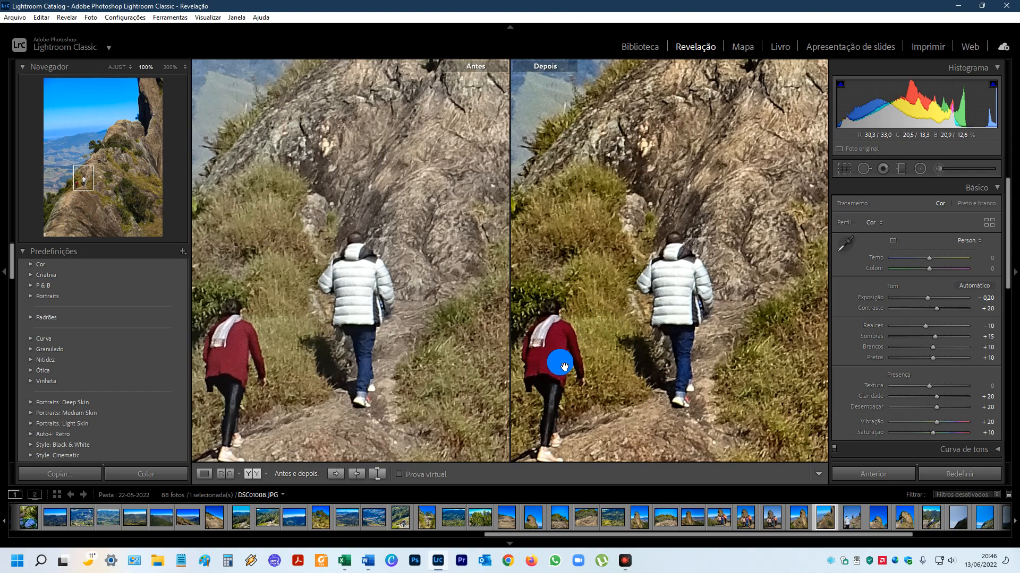
{"action": "left_click", "coordinate": [582, 359]}
{"action": "left_click", "coordinate": [624, 129]}
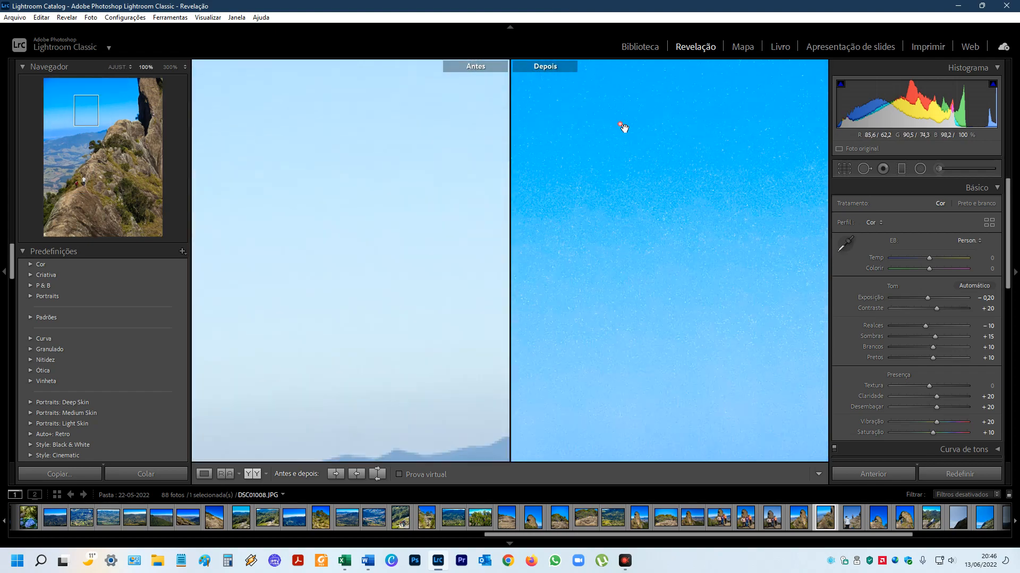
{"action": "left_click", "coordinate": [624, 129]}
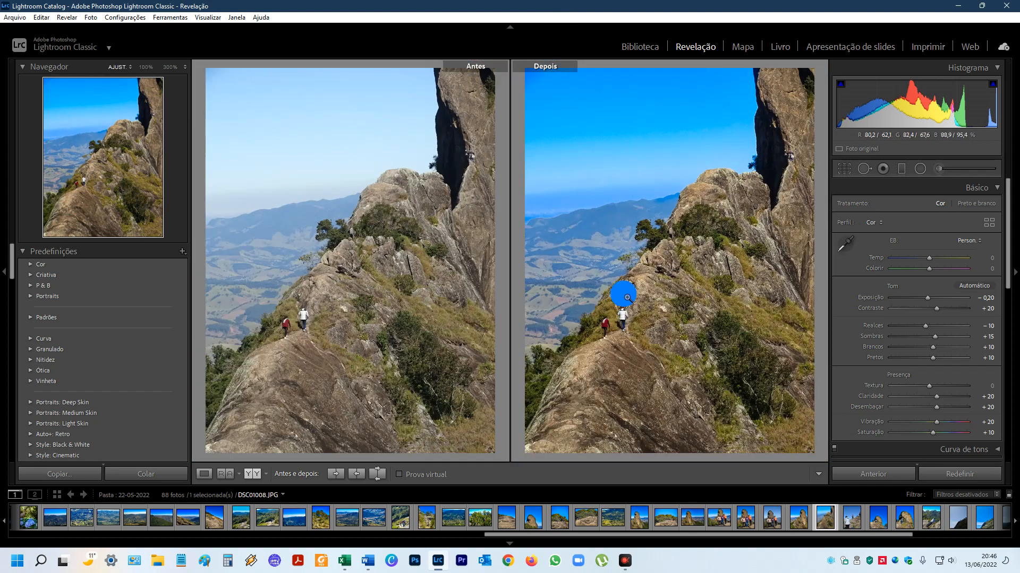
{"action": "left_click", "coordinate": [658, 245]}
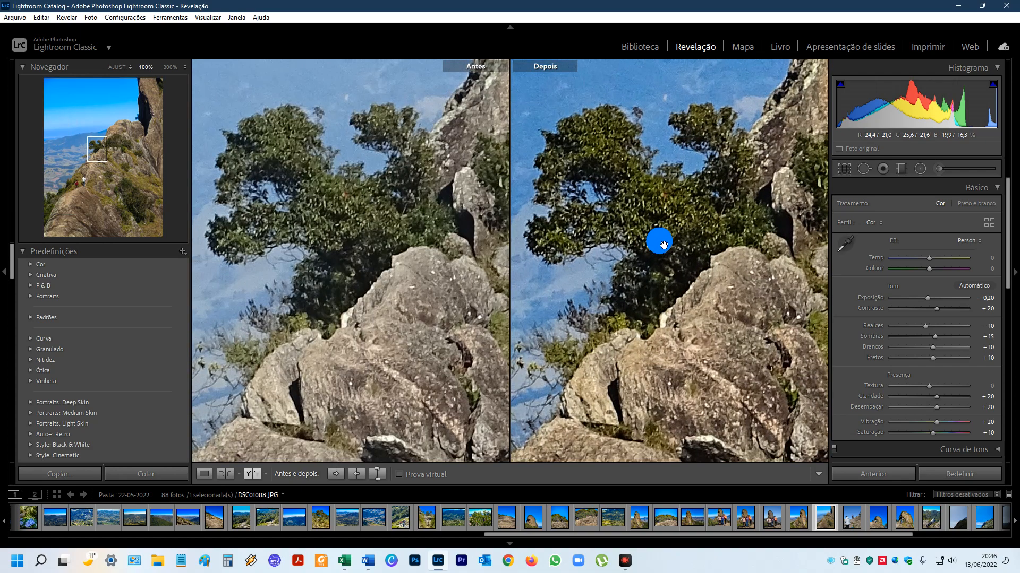
{"action": "left_click", "coordinate": [663, 244]}
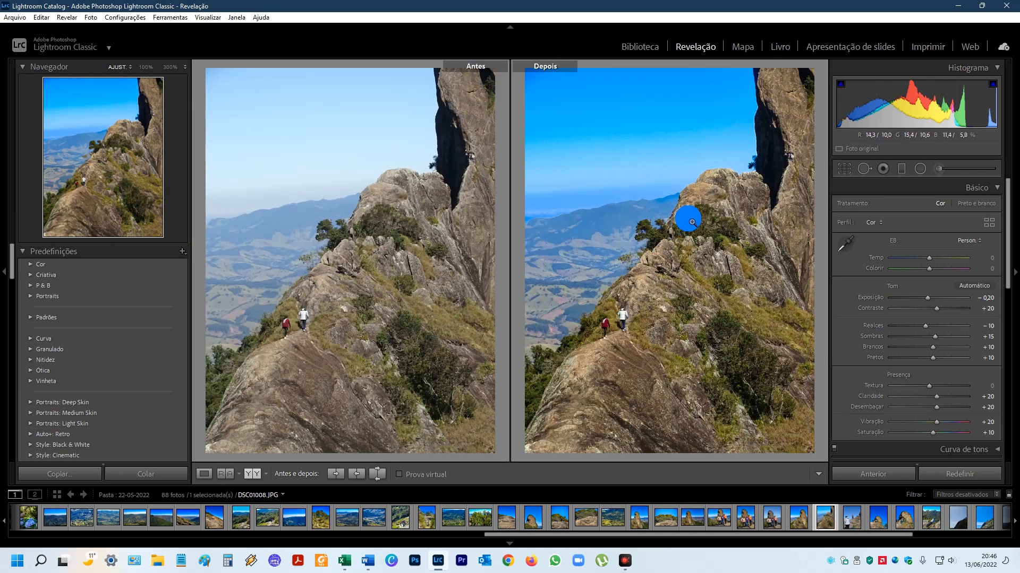
{"action": "left_click", "coordinate": [595, 2]}
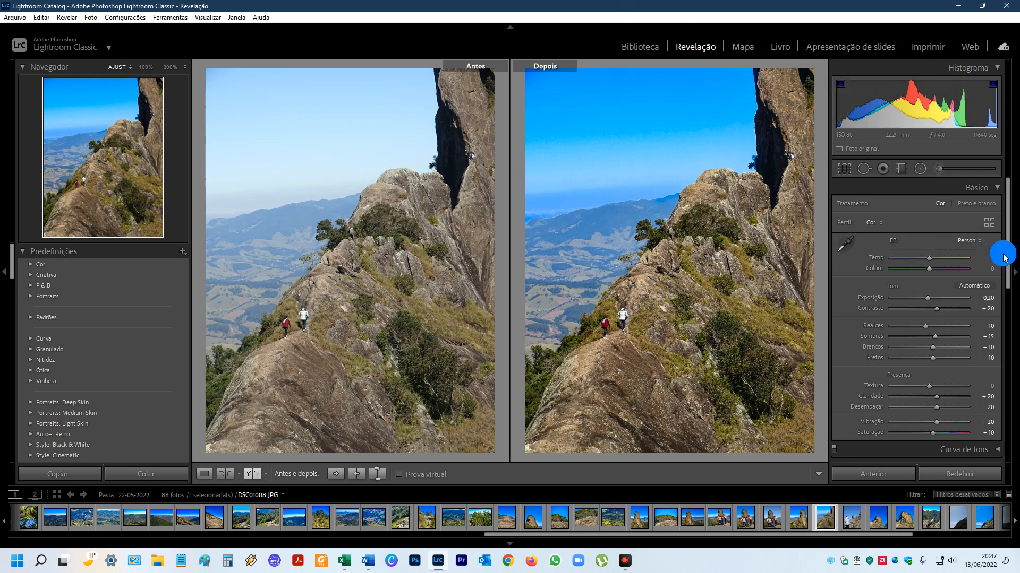
Collapse the HSL / Cor section and return to the Básico settings
{"action": "left_click_drag", "start_coordinate": [1008, 264], "coordinate": [999, 327]}
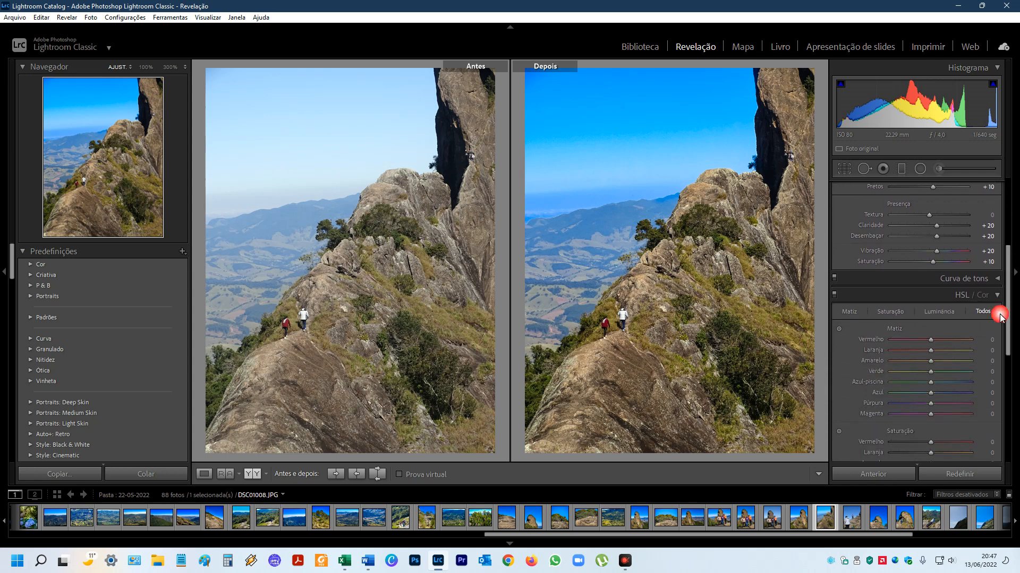
{"action": "left_click", "coordinate": [997, 296]}
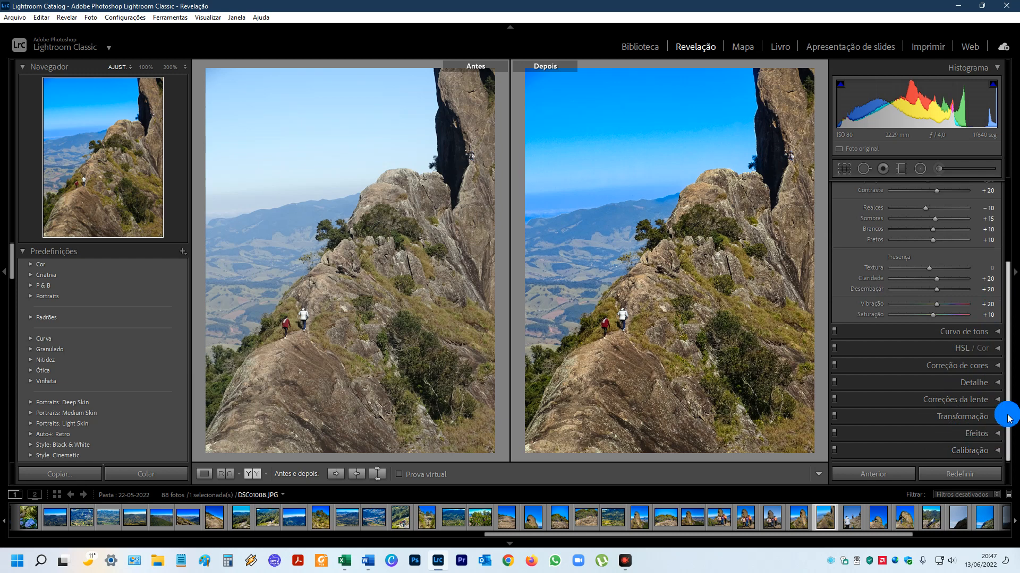
{"action": "left_click_drag", "start_coordinate": [1009, 418], "coordinate": [1010, 395]}
{"action": "scroll", "coordinate": [1011, 395], "scroll_direction": "up", "scroll_amount": 5}
{"action": "left_click", "coordinate": [969, 201]}
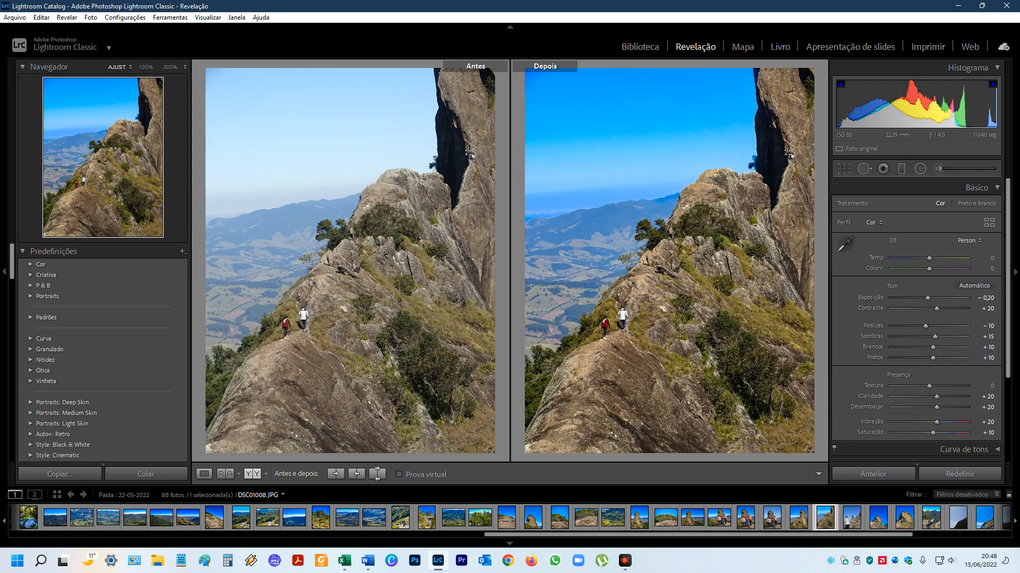
Switch to Word
{"action": "key", "text": "alt+Tab"}
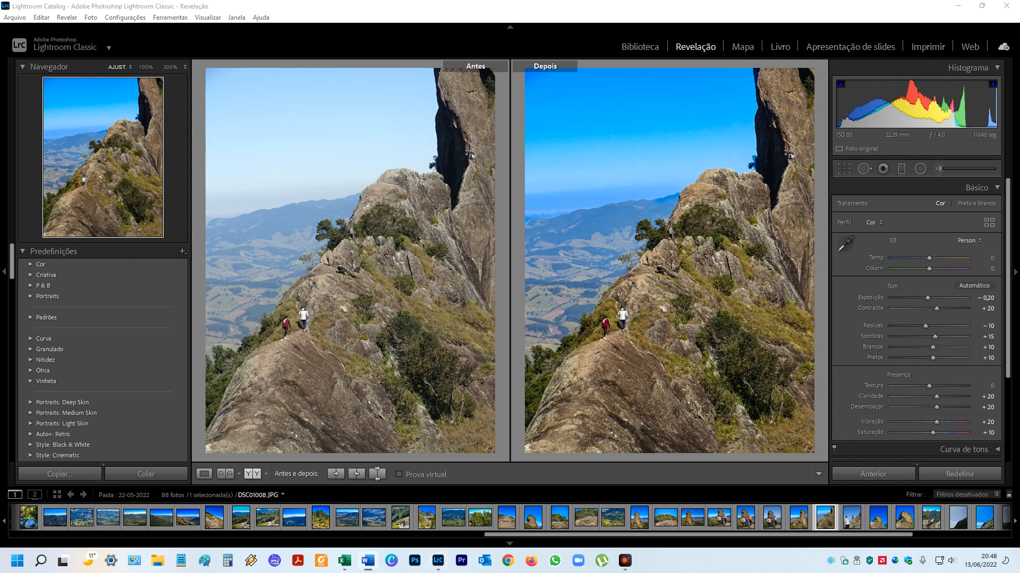